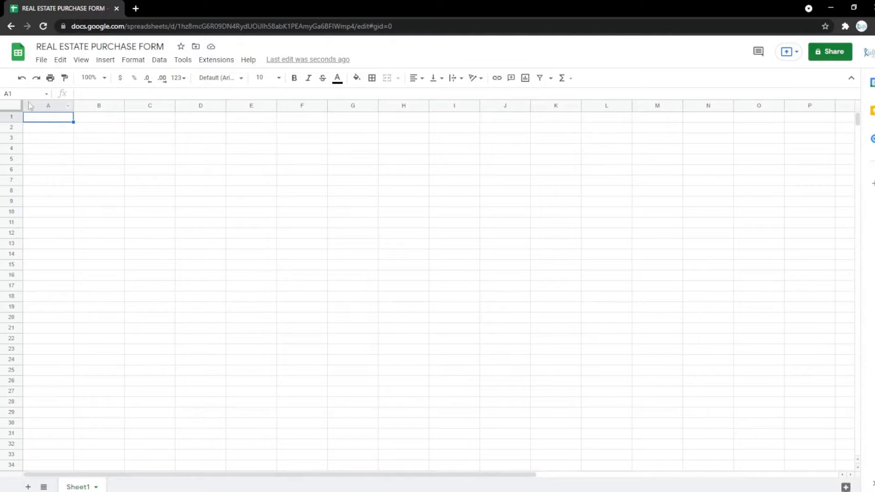
- Load the Real Estate Purchase Form template into the spreadsheet, searching the templates for "real estate"
click(212, 63)
mouse_move(268, 159)
click(401, 163)
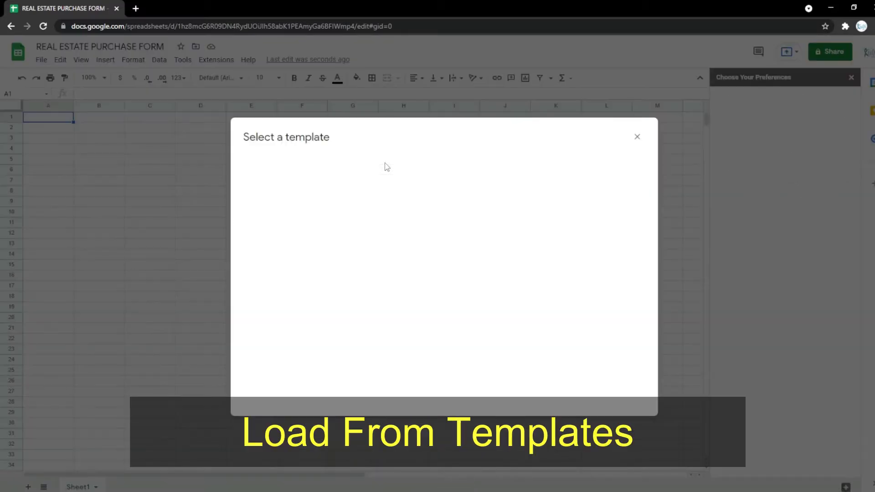
click(364, 177)
text(real )
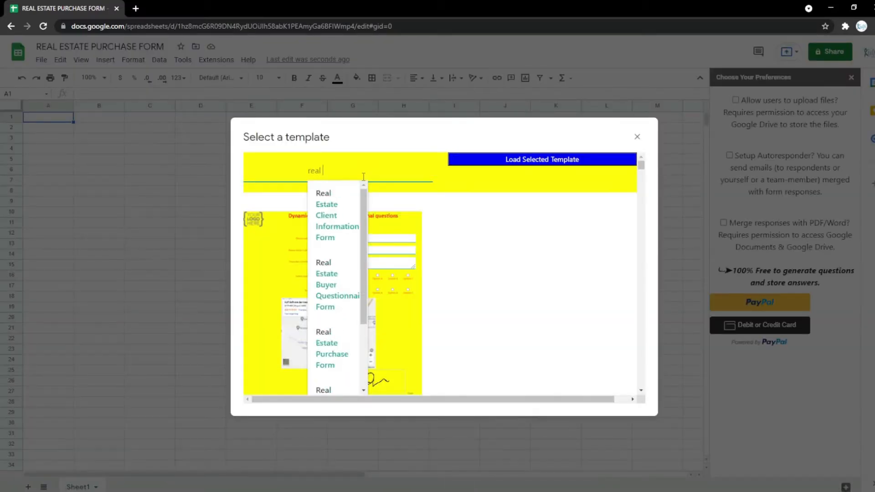
text(estate)
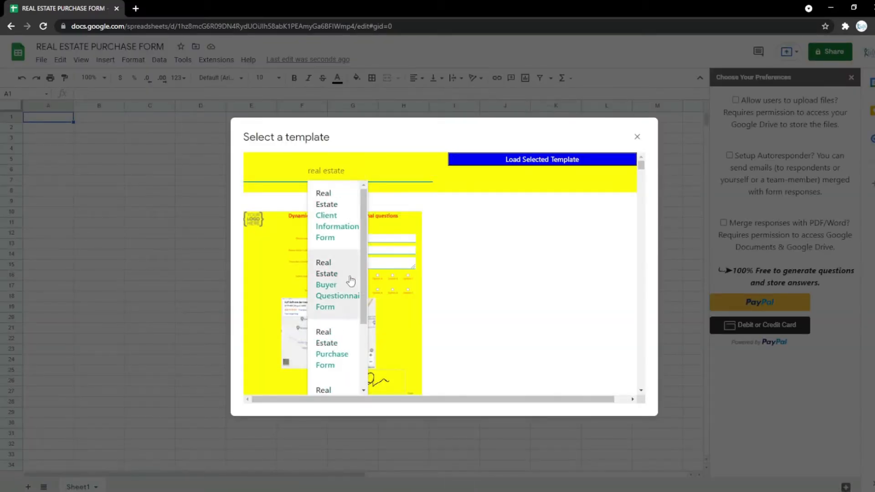
click(334, 366)
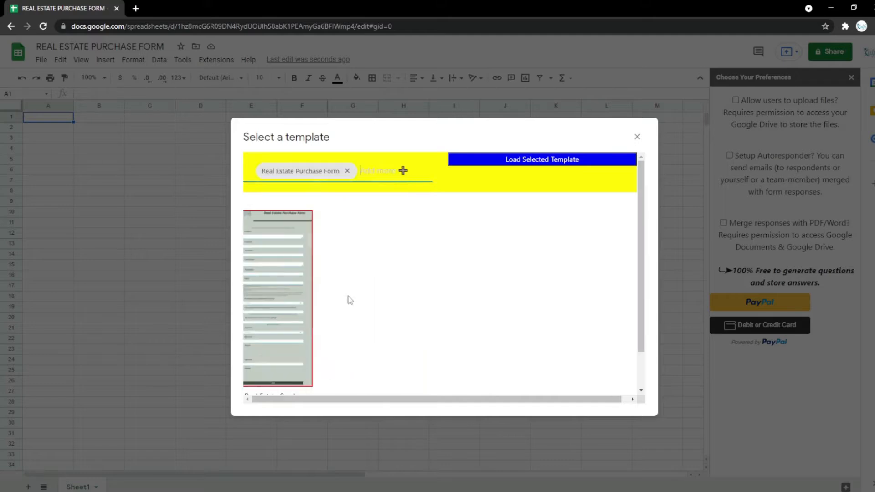
click(503, 159)
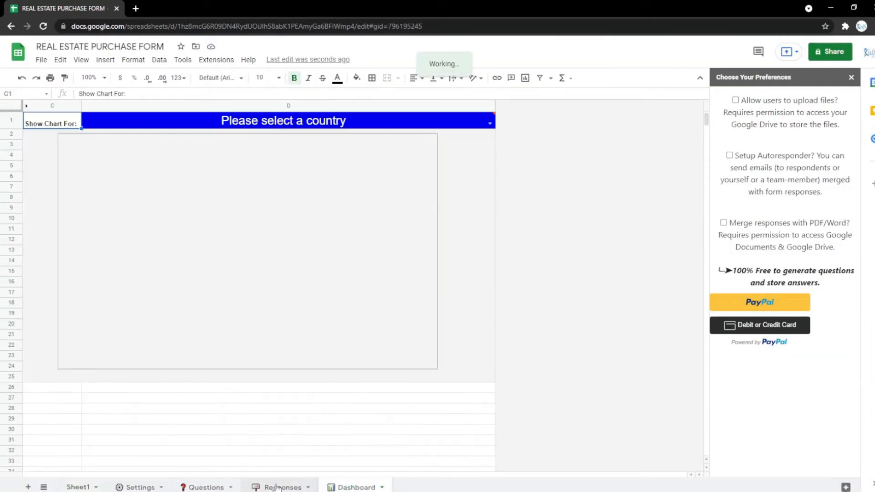
click(216, 483)
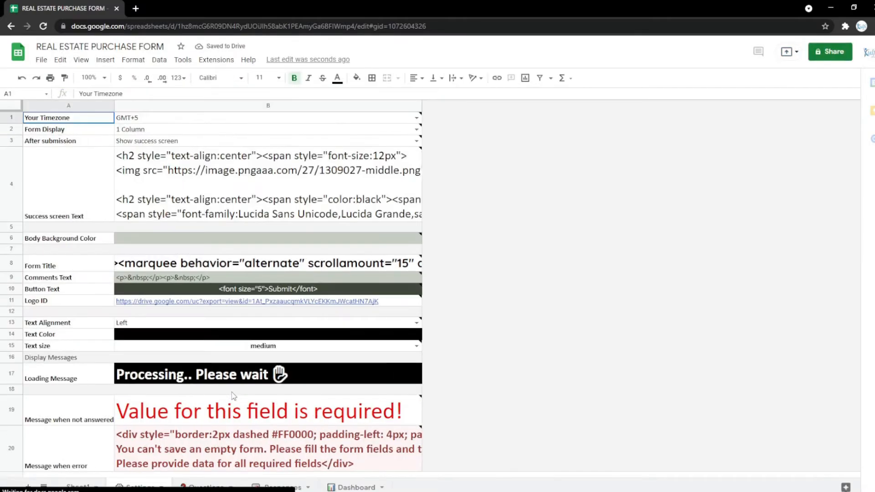
- Request the Kulfi Forms link and authorize Kulfi_Forms_ClientScript with the Google account, accepting the unverified-app warning and allowing access
click(287, 61)
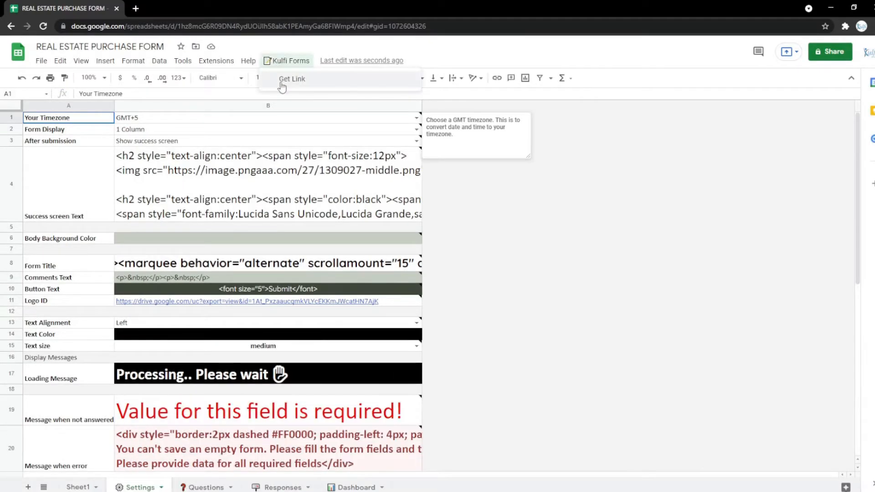
click(282, 82)
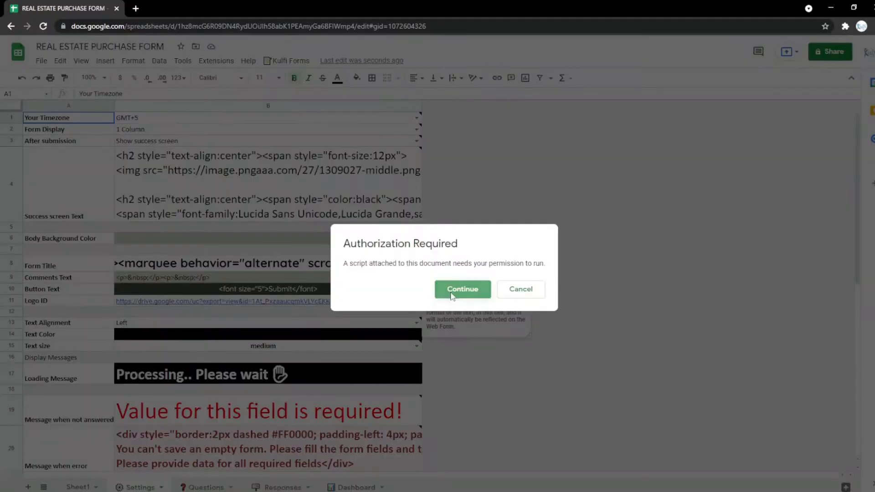
click(452, 294)
click(419, 256)
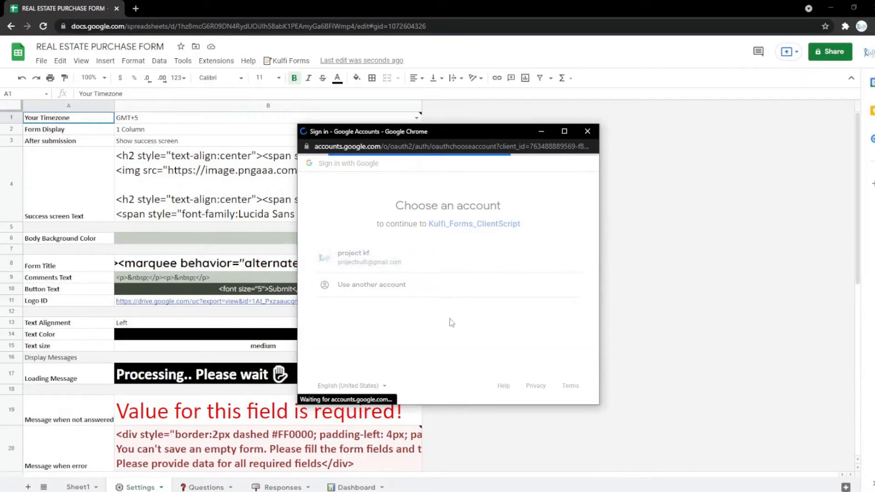
click(323, 327)
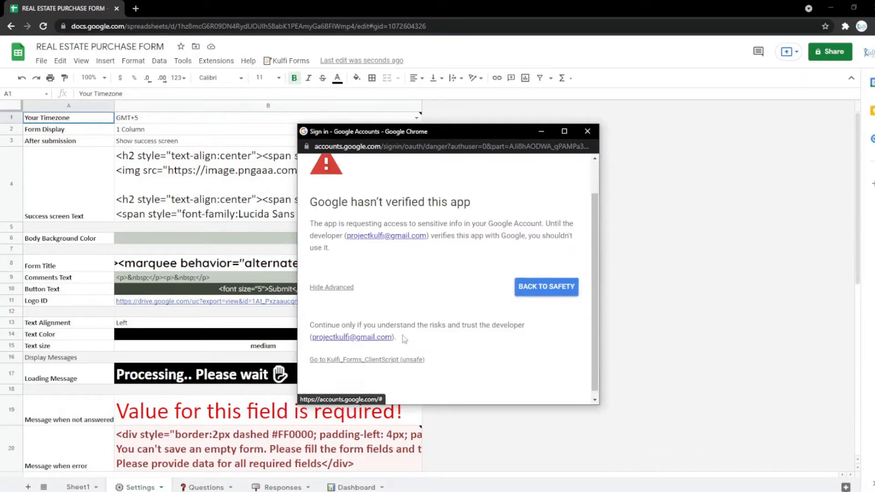
click(466, 354)
scroll(500, 341, down, 5)
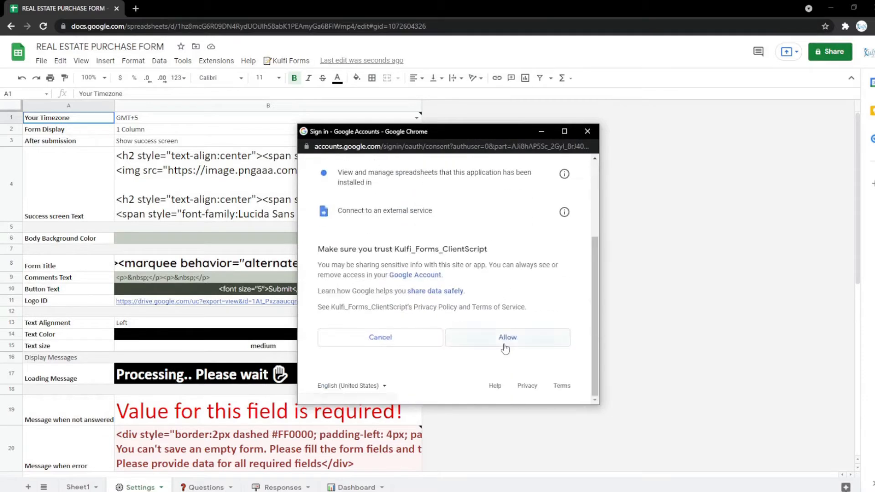
click(505, 346)
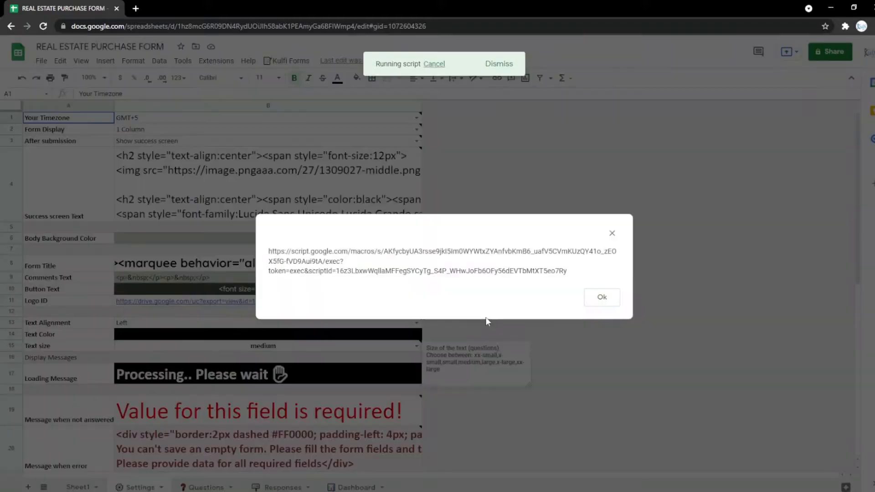
- Copy the generated form link, open it in a new browser tab and look through the web form
drag(486, 312, 266, 226)
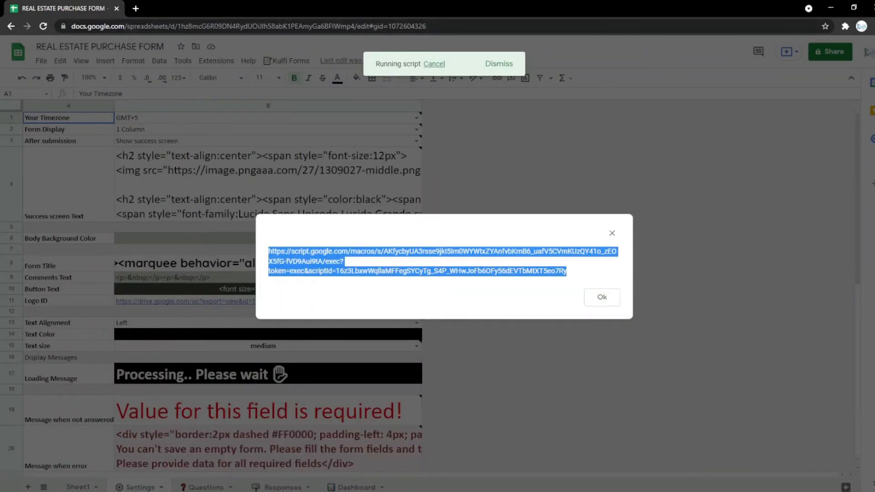
key(ctrl+t)
key(ctrl+v)
key(Return)
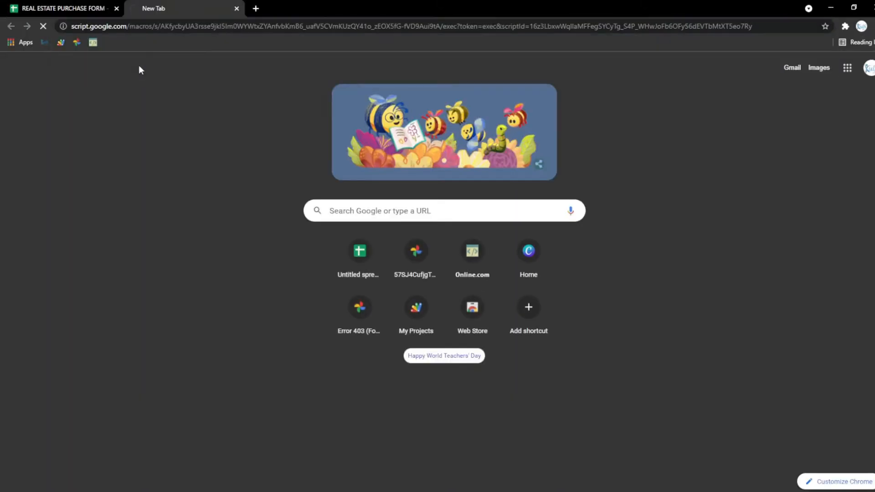
scroll(212, 256, down, 10)
scroll(213, 255, up, 12)
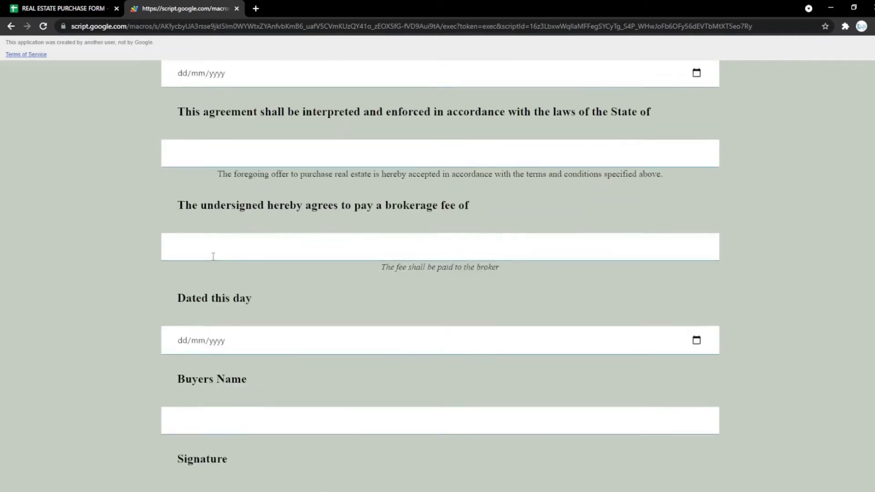
scroll(214, 259, up, 4)
- Return to the spreadsheet, dismiss the form link dialog and open the Questions sheet
click(29, 4)
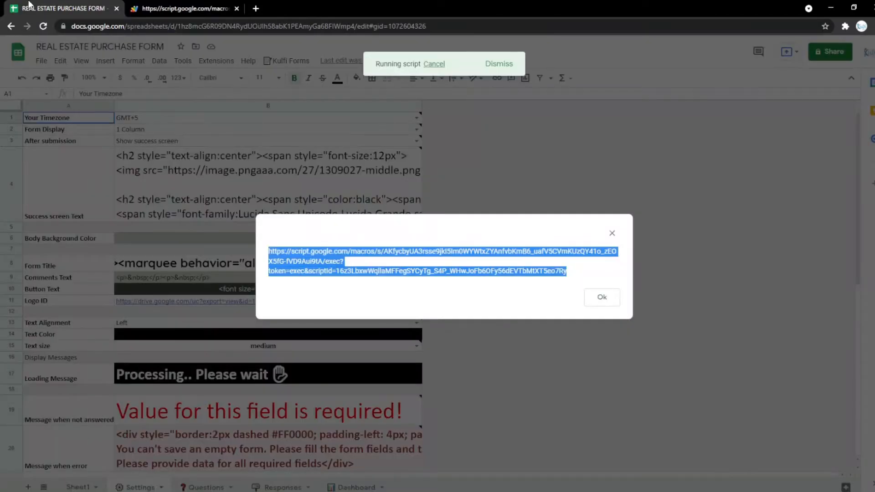
click(602, 301)
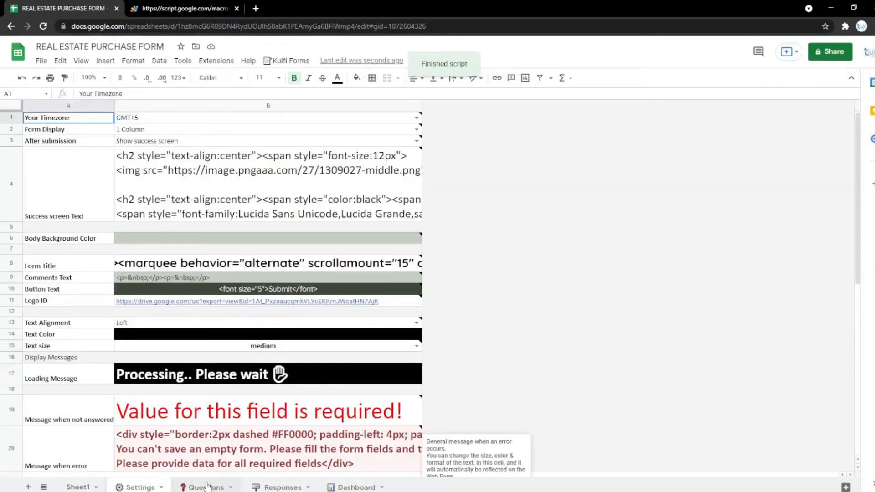
click(207, 486)
mouse_move(256, 485)
mouse_down()
mouse_move(204, 488)
mouse_move(252, 488)
mouse_up()
click(205, 488)
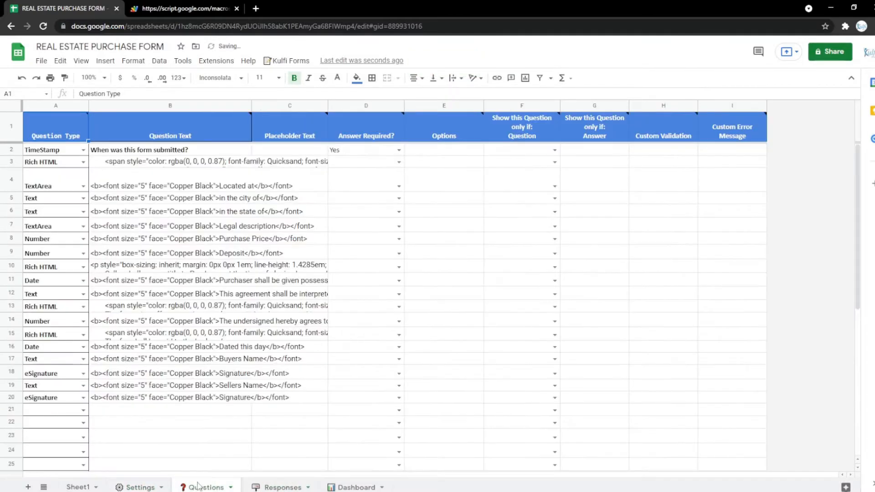
- Insert a row above the "Located at" question and set its question type to Text
right_click(5, 185)
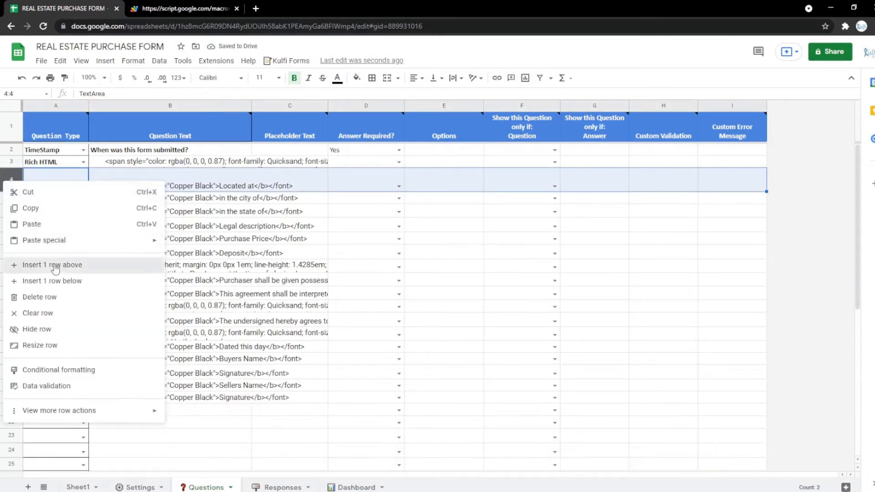
click(64, 264)
click(83, 186)
click(62, 226)
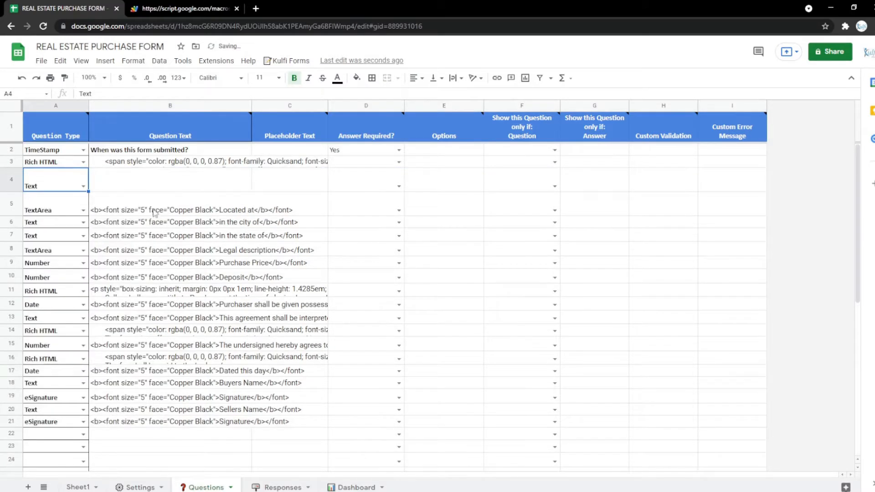
- Copy the formatted "in the city of" question text into row 4 reworded as "Name", and check it in the reloaded web form
click(163, 225)
click(160, 187)
text(<b><font size="5" face="Copper Black">in the city of</b></font>)
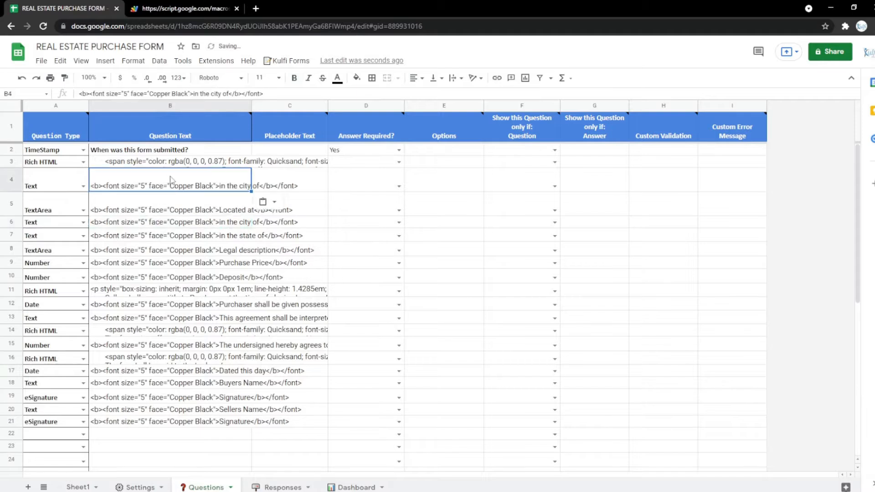
double_click(204, 189)
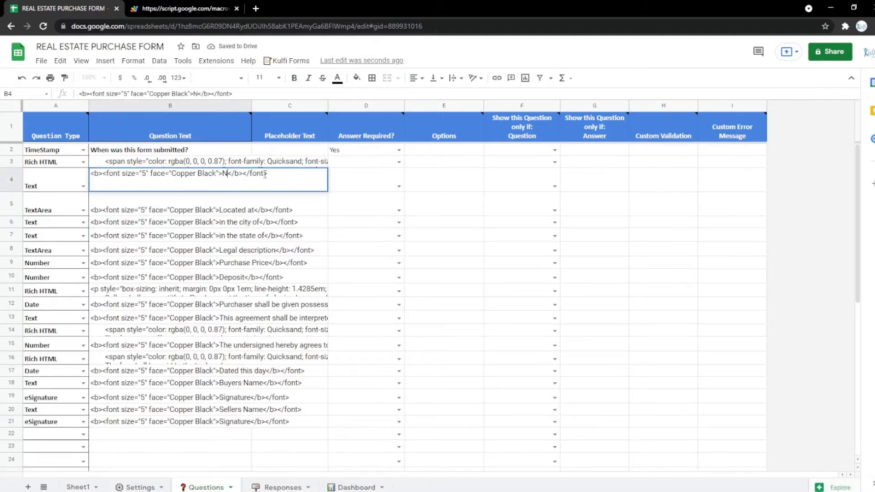
text(Name)
key(Return)
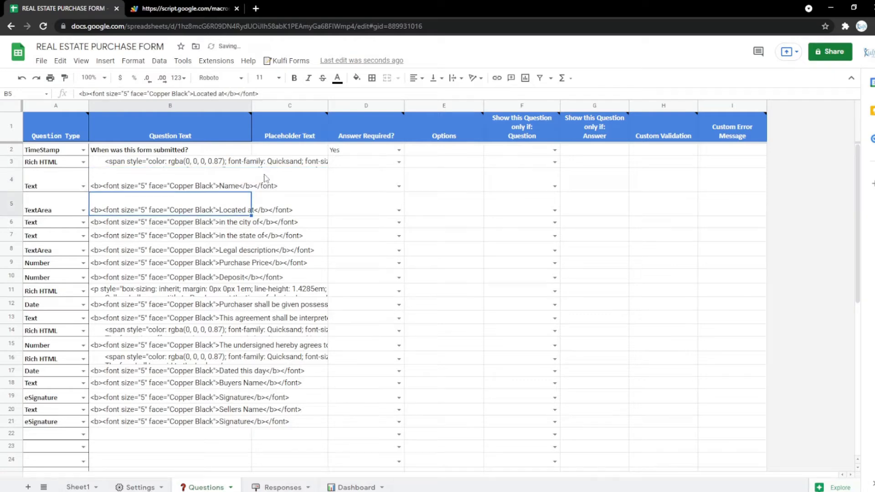
click(211, 5)
key(F5)
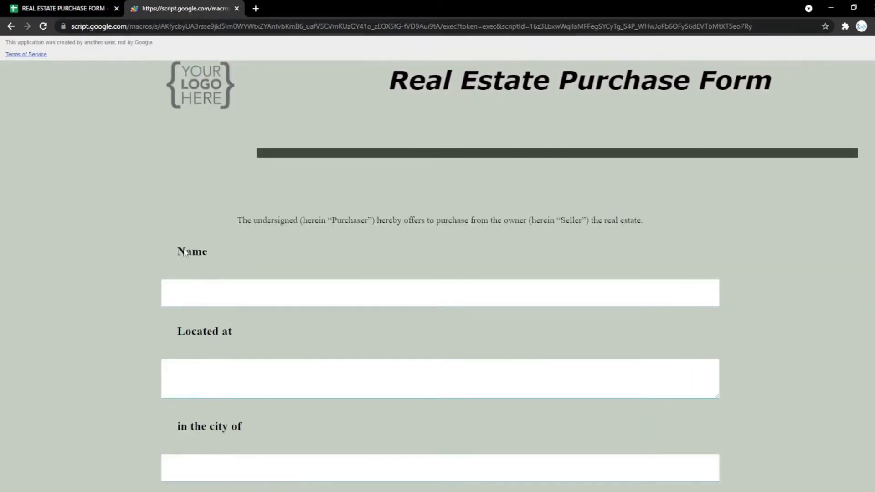
- Change the row 4 question to type PhoneNumber with the wording "Phone Number", and check it in the web form
click(68, 8)
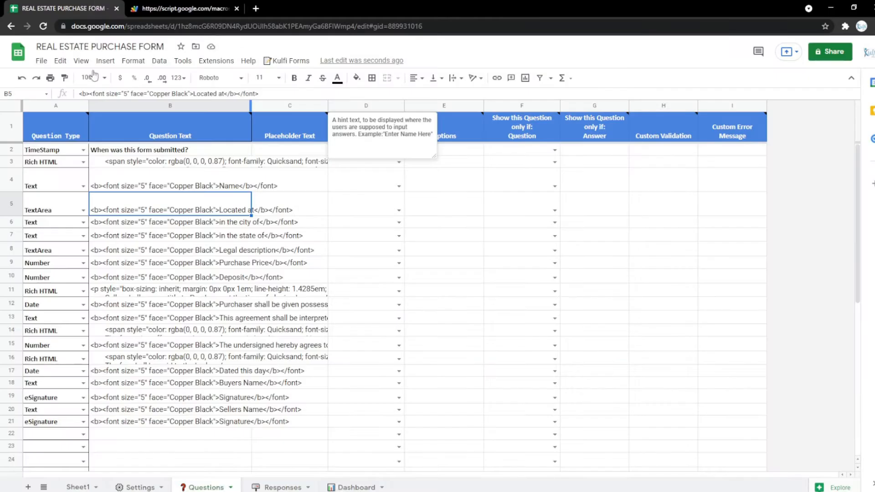
click(83, 186)
click(51, 253)
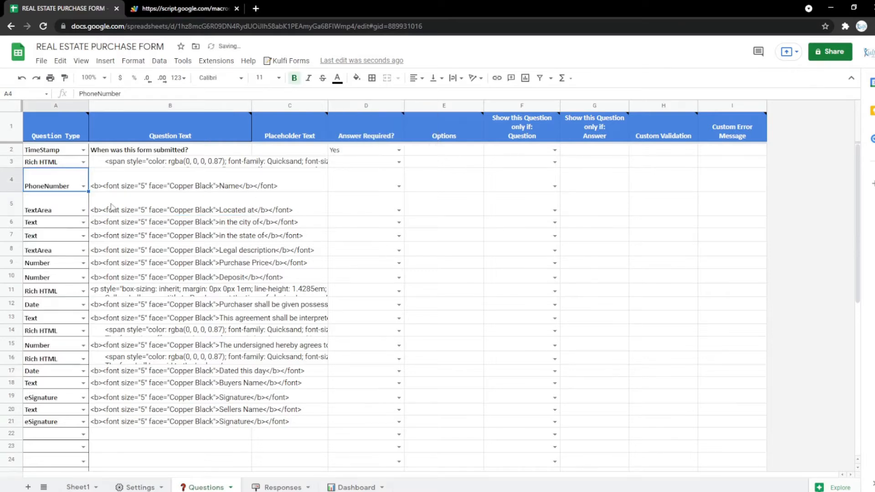
click(128, 177)
triple_click(129, 174)
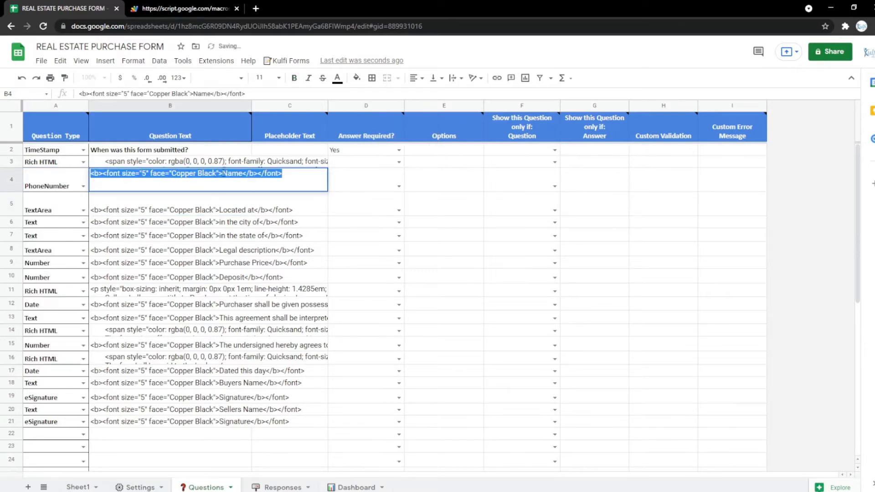
double_click(224, 173)
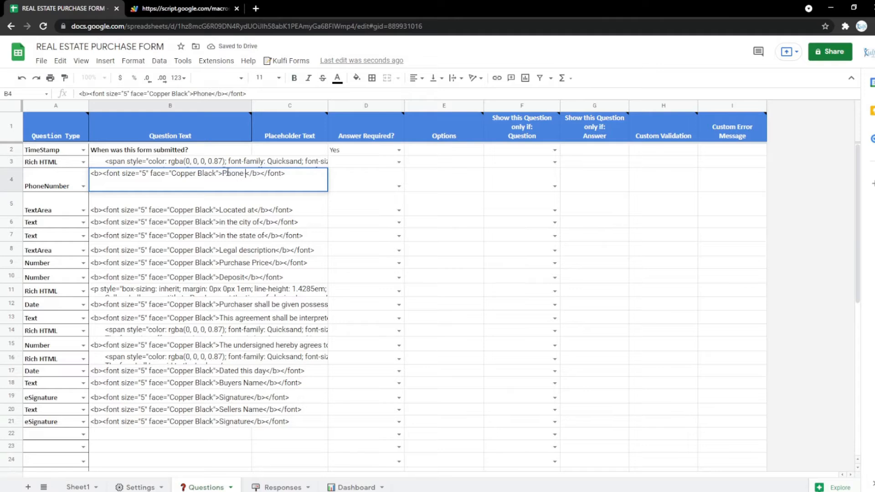
text(Number)
key(Return)
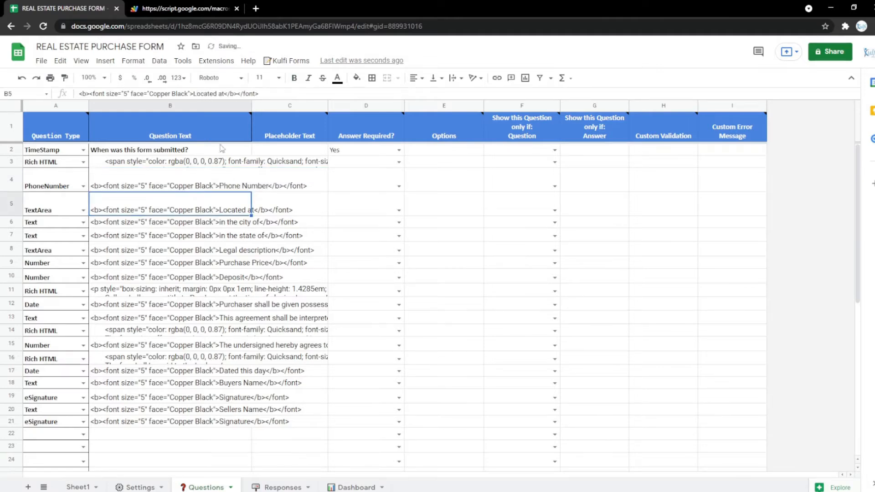
click(190, 10)
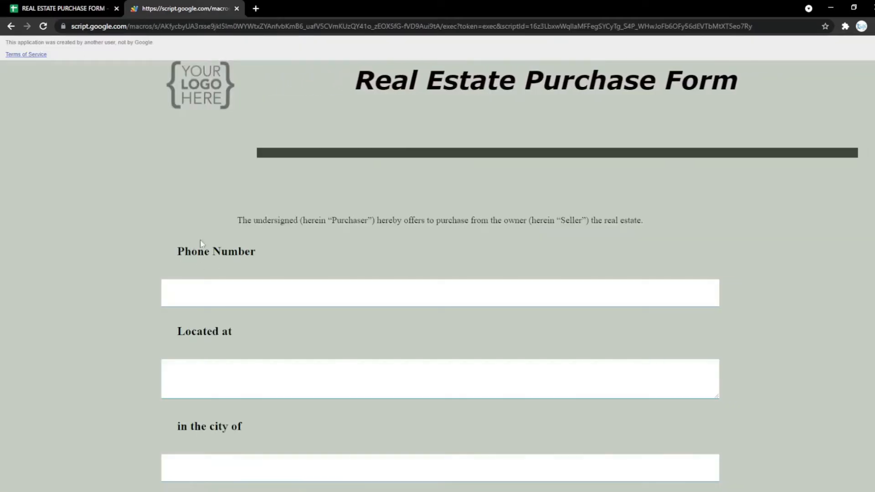
- Change the row 4 question to type TextArea with the wording "Address", and reload the web form
click(77, 9)
click(83, 186)
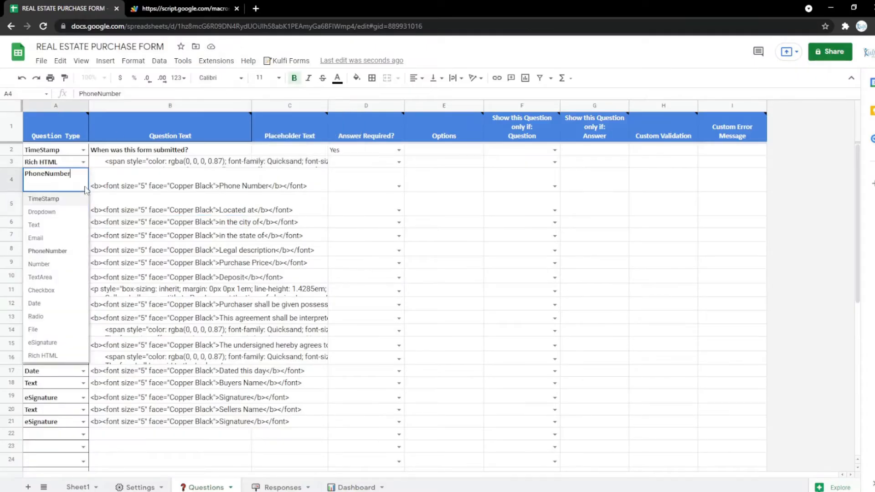
click(41, 277)
double_click(125, 188)
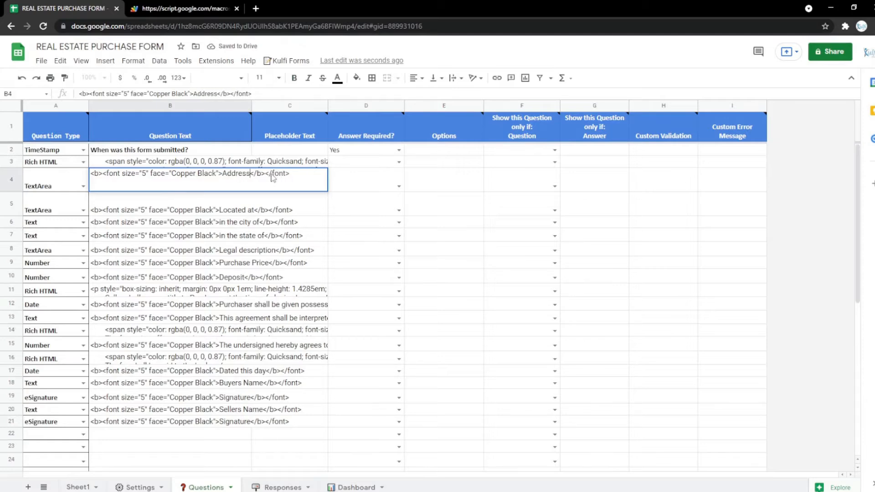
key(Return)
click(187, 8)
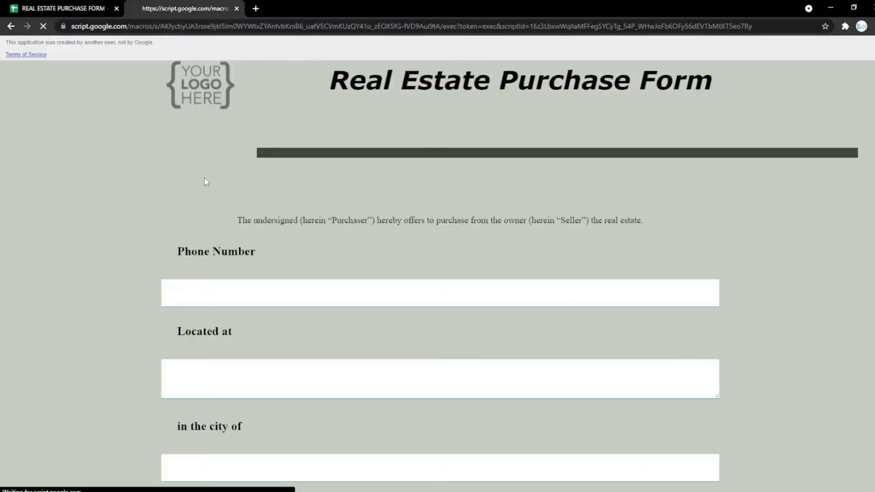
- Change the row 4 question to type Date with the wording "Date", and check its date picker in the web form
click(83, 7)
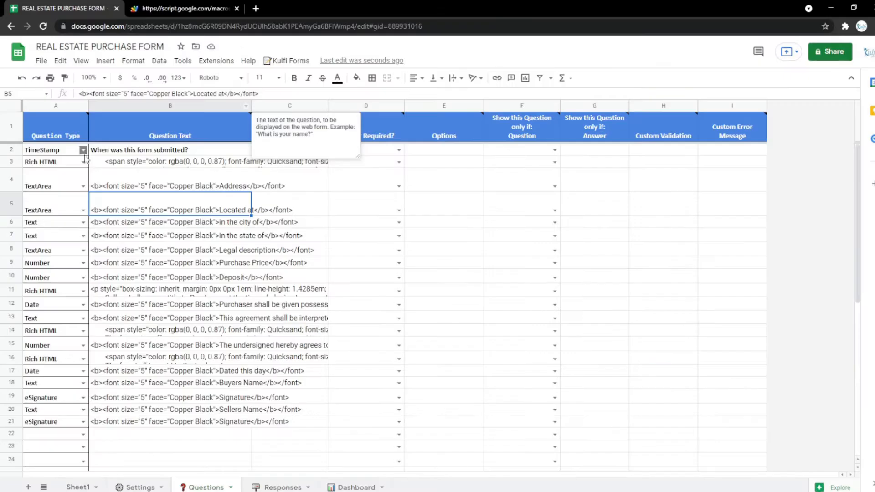
click(84, 187)
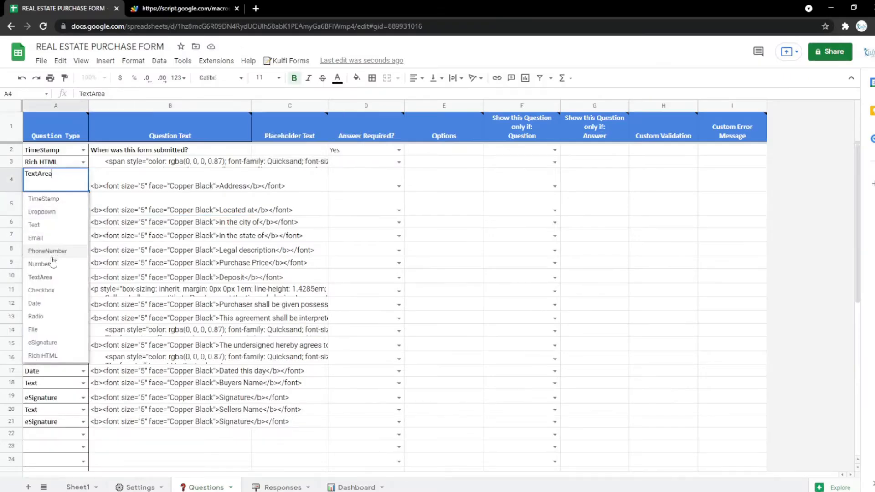
click(35, 304)
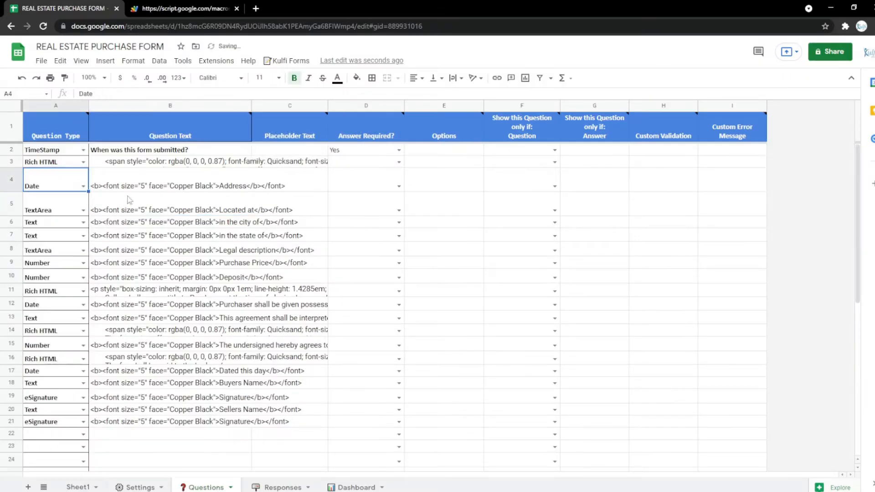
double_click(234, 173)
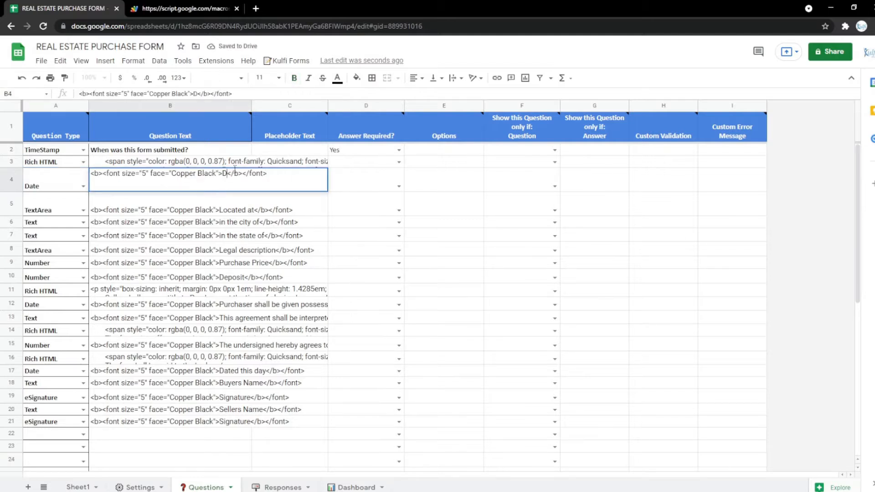
key(Return)
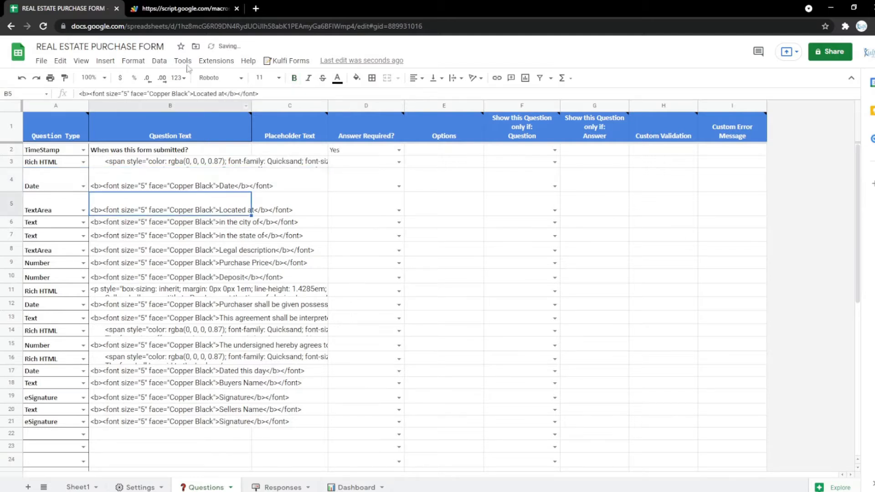
click(185, 9)
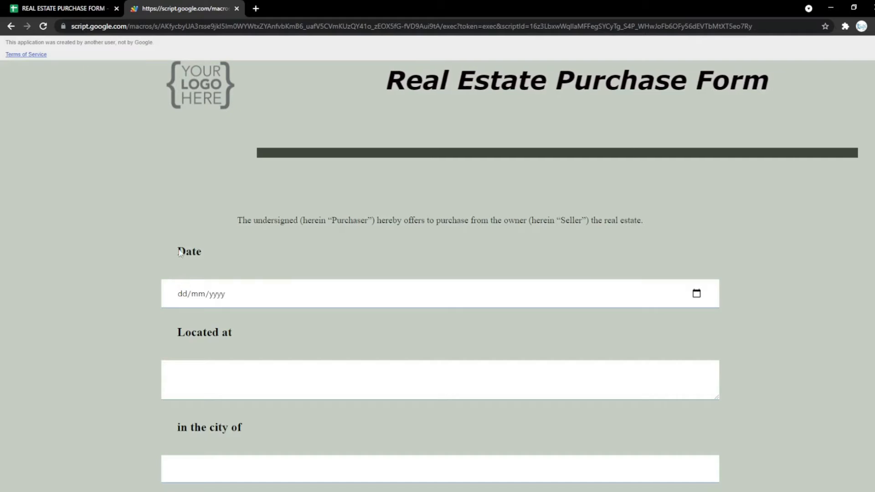
click(697, 295)
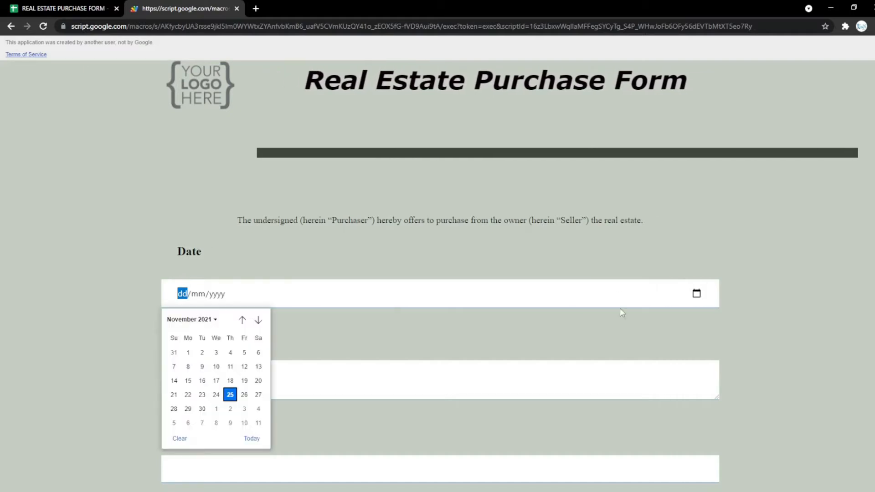
click(133, 291)
- Change the row 4 question to type Radio with the wording "Type" and options "Hard, Easy", and reload the web form
click(8, 6)
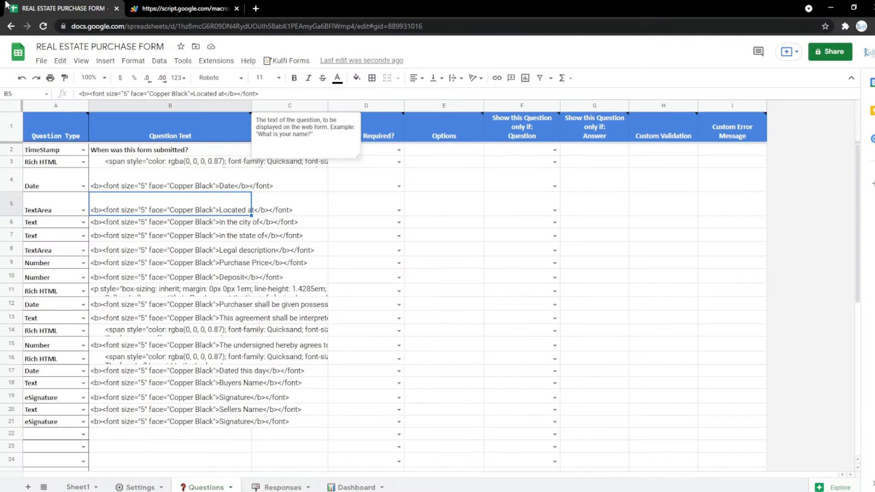
click(83, 186)
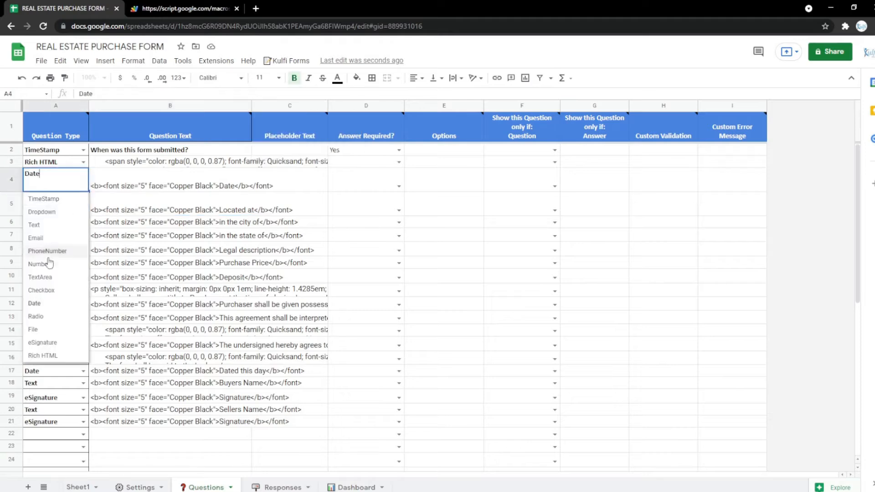
click(34, 306)
click(188, 167)
double_click(198, 182)
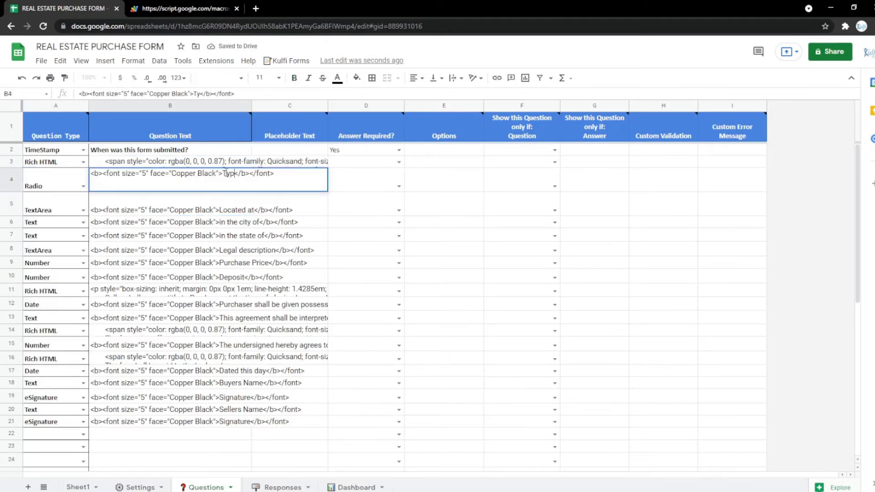
click(428, 183)
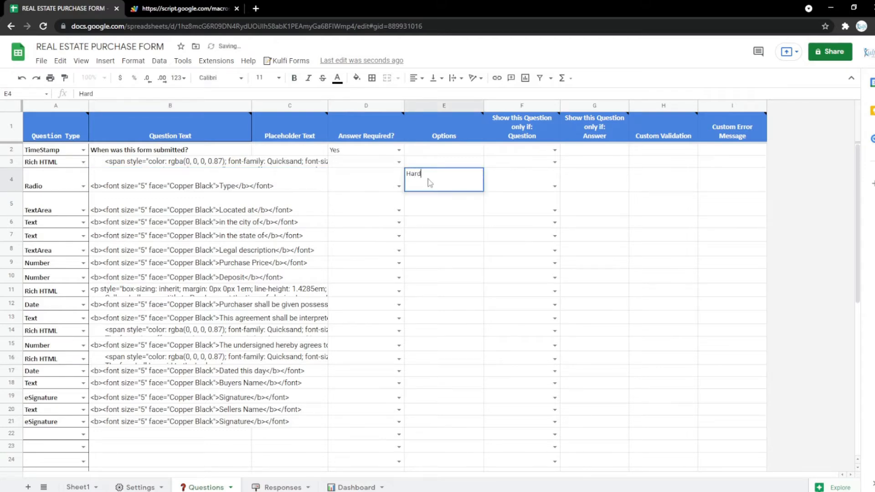
key(Return)
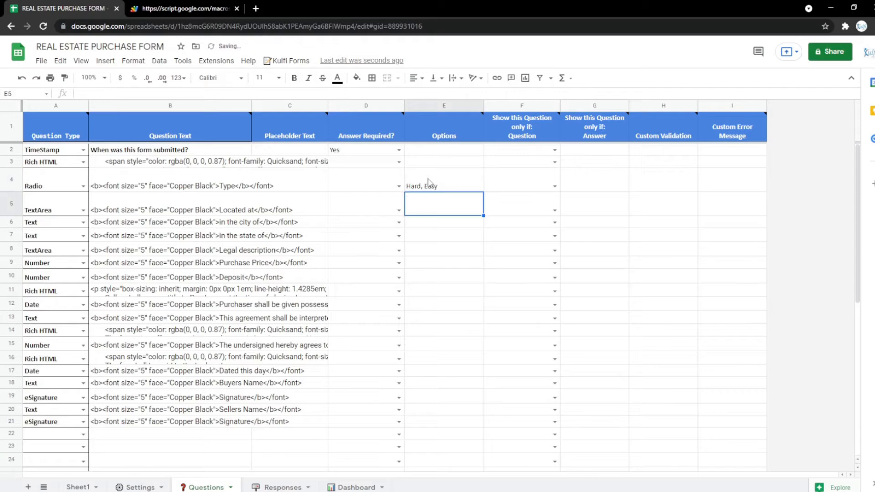
click(197, 6)
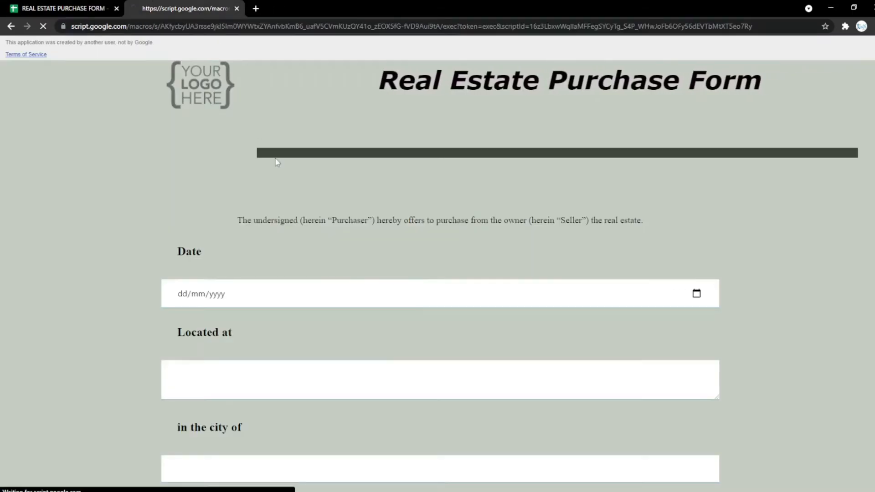
- Change the row 4 question to type File with the wording "Passport", and clear its options
click(69, 8)
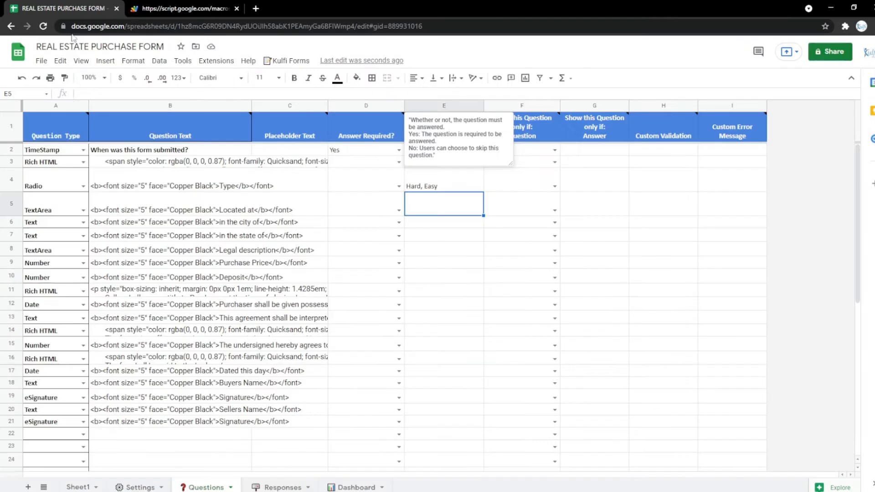
click(83, 187)
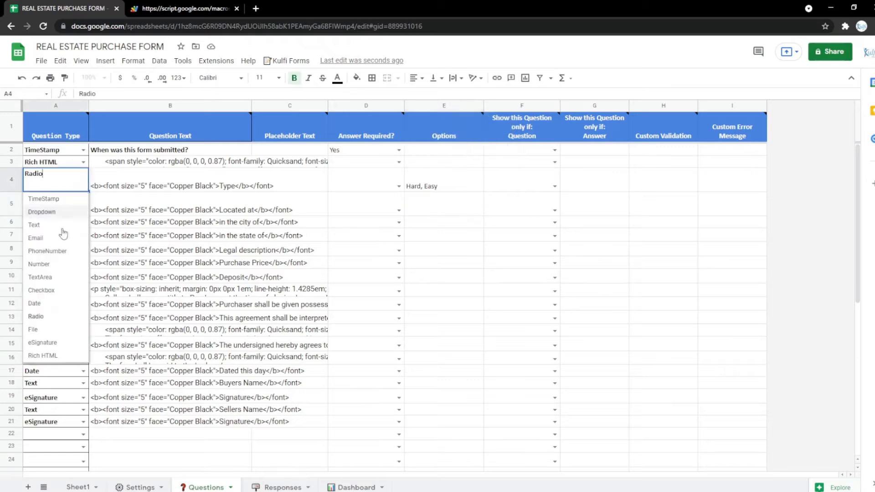
click(48, 329)
double_click(217, 182)
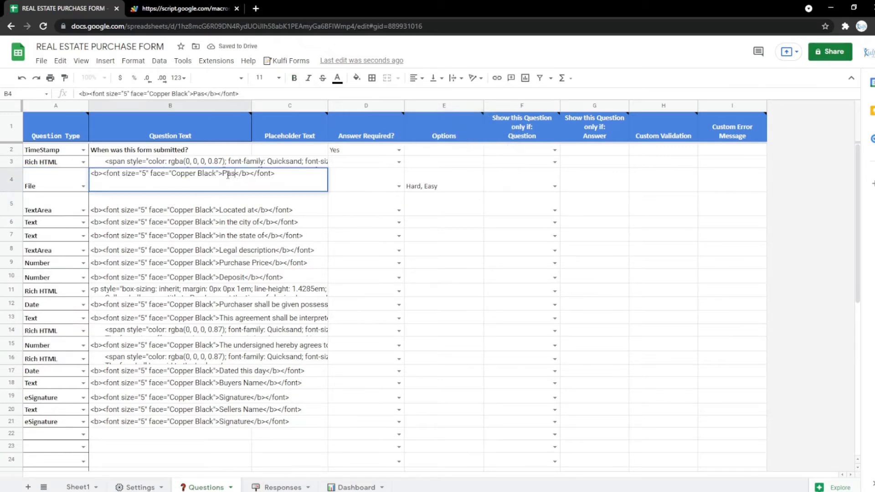
text(t)
key(Return)
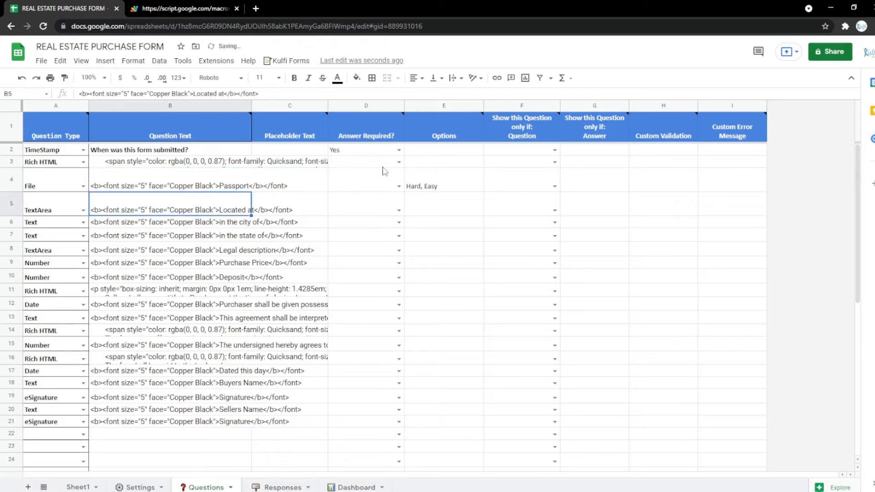
click(437, 190)
- Test the Passport question in the reloaded web form by uploading the file "pic" from the Pictures folder
key(ctrl+Tab)
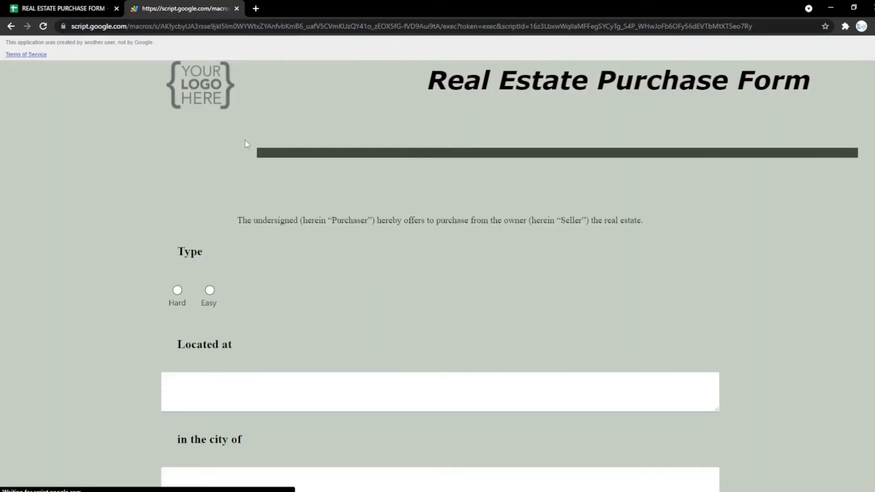
click(184, 289)
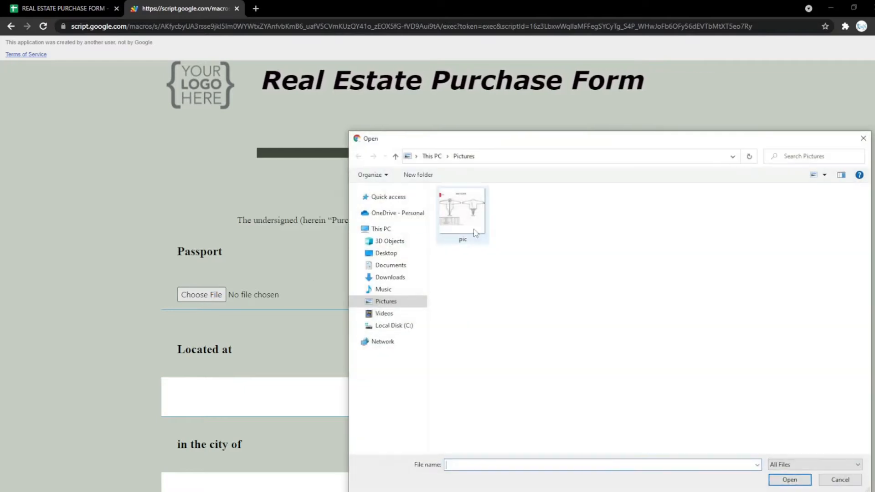
click(470, 219)
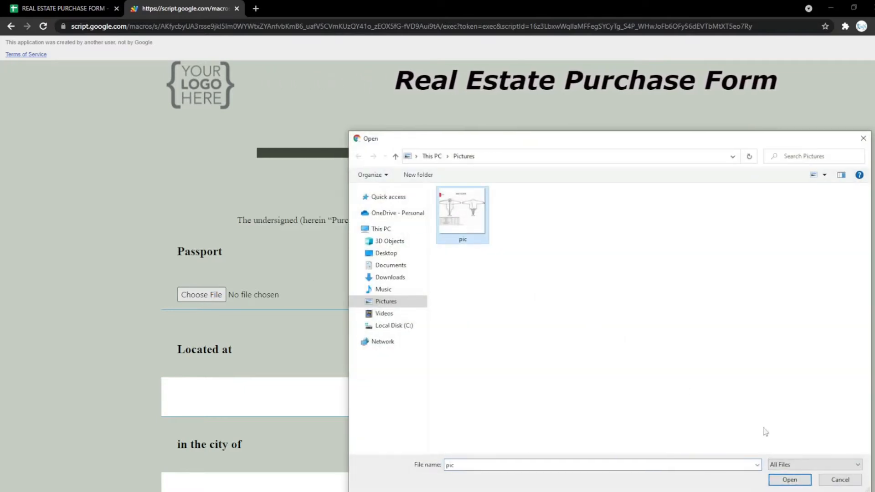
click(789, 480)
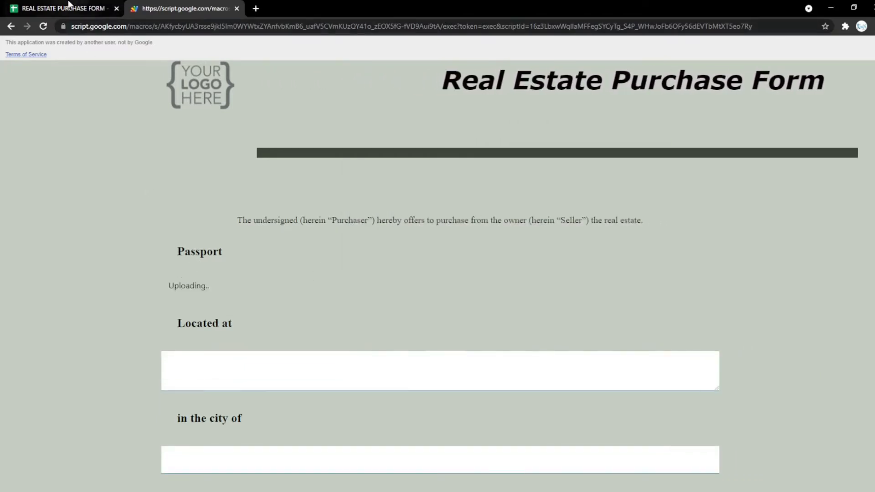
- Change the row 4 question in the spreadsheet to type eSignature with the wording "Signature"
key(ctrl+Tab)
click(83, 186)
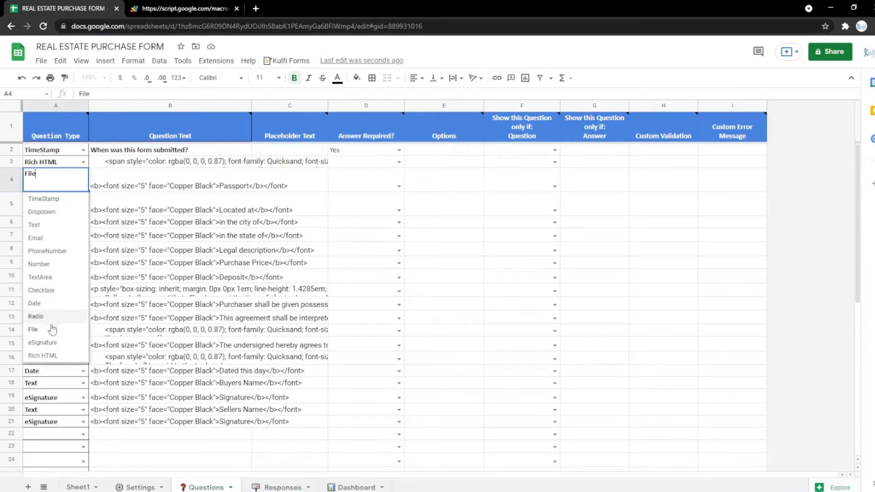
click(51, 348)
double_click(177, 187)
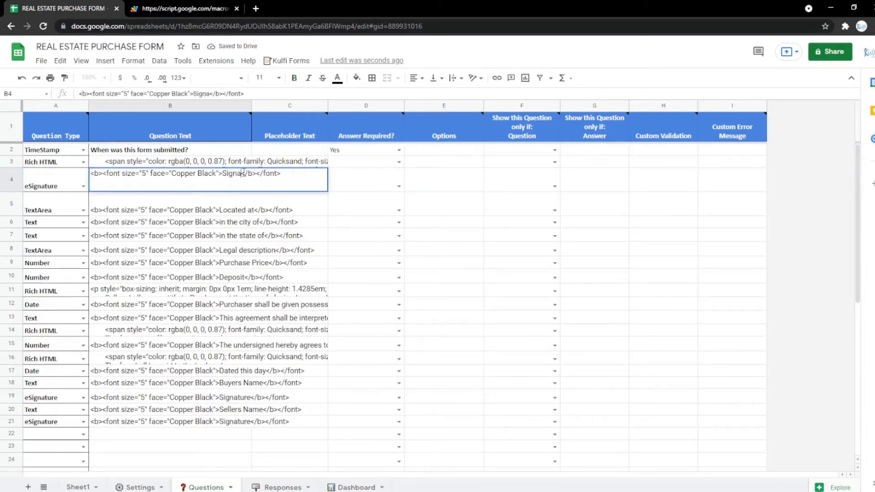
text(re)
key(Return)
- Test the Signature question in the web form by drawing a signature and clearing it
click(164, 5)
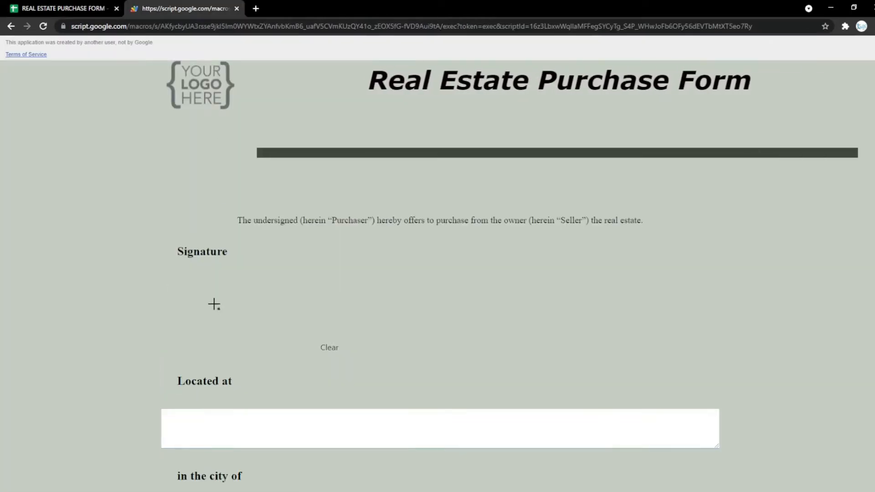
mouse_move(236, 299)
mouse_down()
mouse_move(261, 319)
mouse_move(260, 285)
mouse_move(285, 303)
mouse_move(193, 315)
mouse_move(295, 328)
mouse_move(295, 316)
mouse_up()
click(329, 347)
click(329, 347)
click(329, 347)
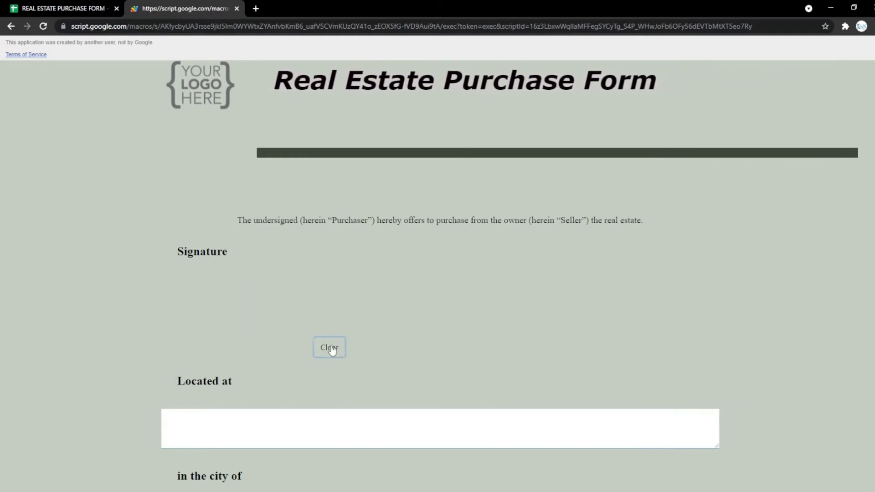
- Delete the Signature question in row 4 of the Questions sheet, and check the reloaded web form
click(64, 8)
click(12, 182)
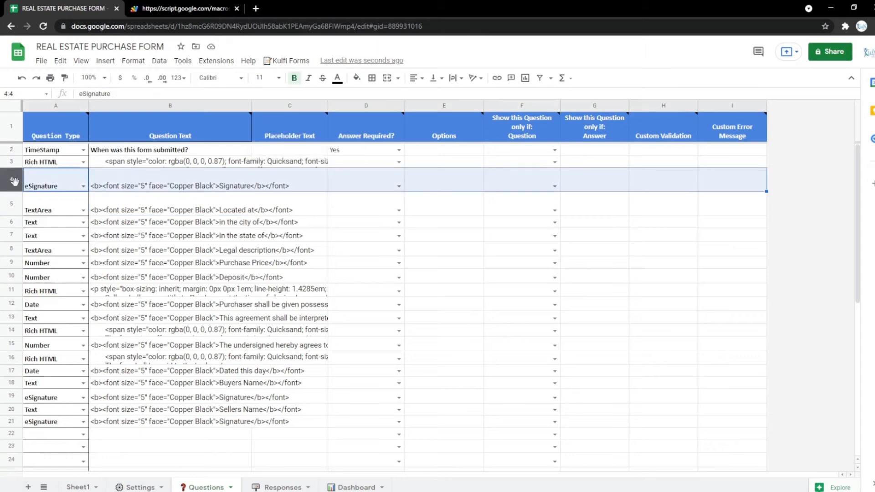
right_click(11, 181)
click(45, 299)
click(148, 7)
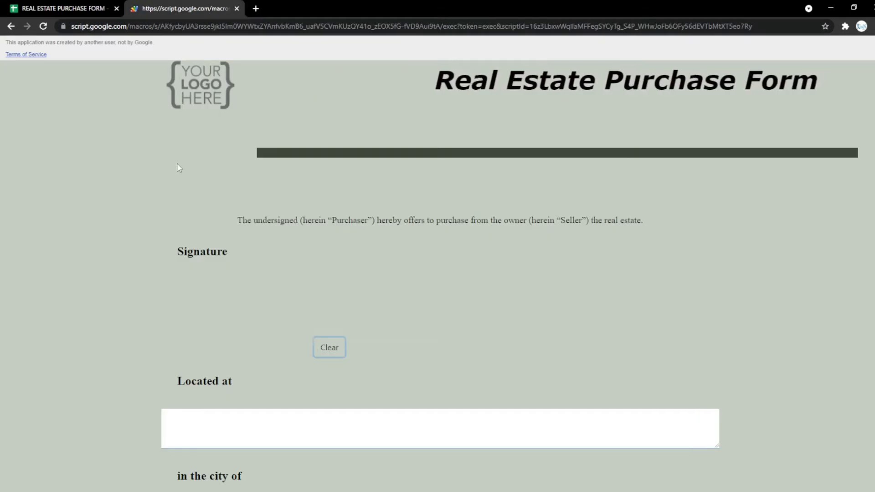
scroll(214, 286, down, 10)
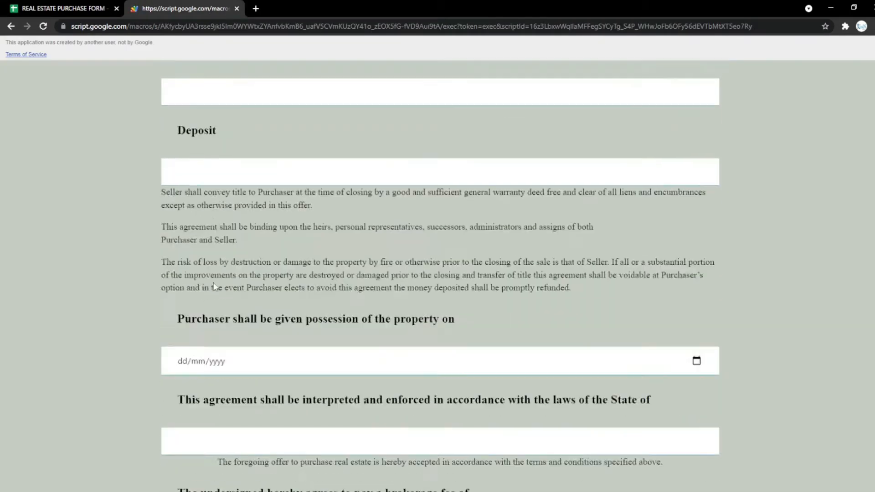
scroll(214, 281, up, 10)
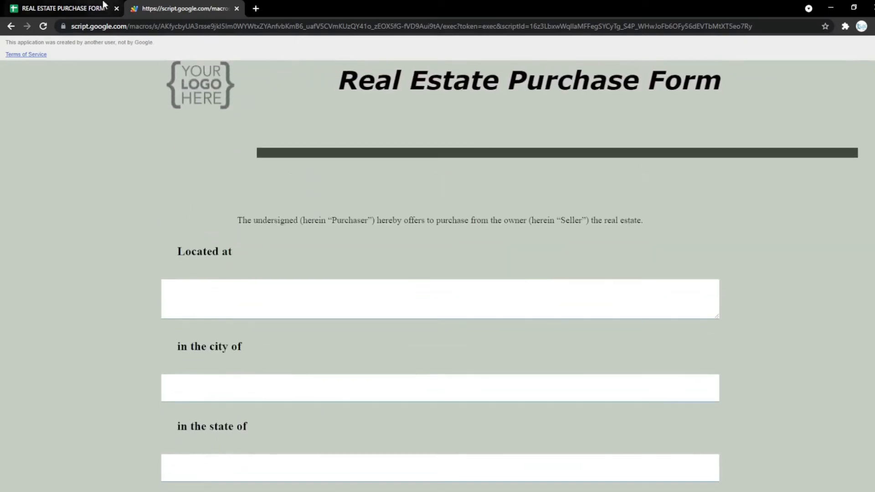
- Set the Body Background Color in the Settings sheet to light pink, and check it throughout the reloaded web form
click(64, 9)
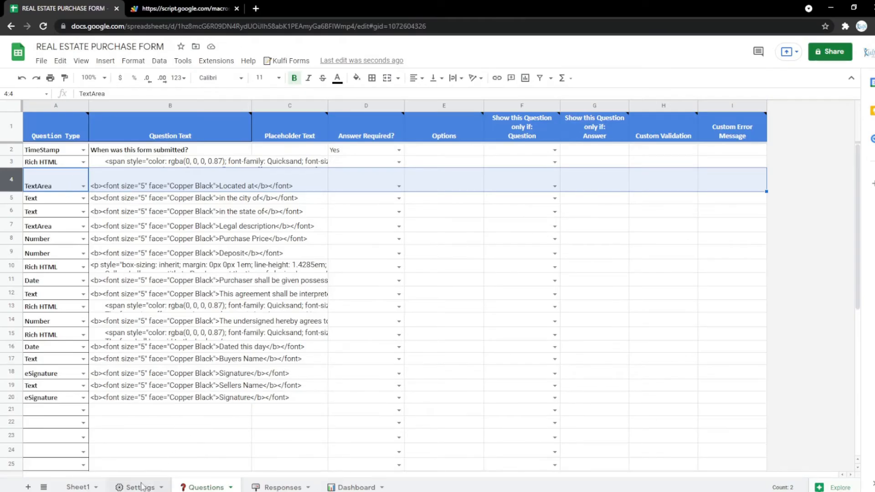
click(142, 487)
click(238, 239)
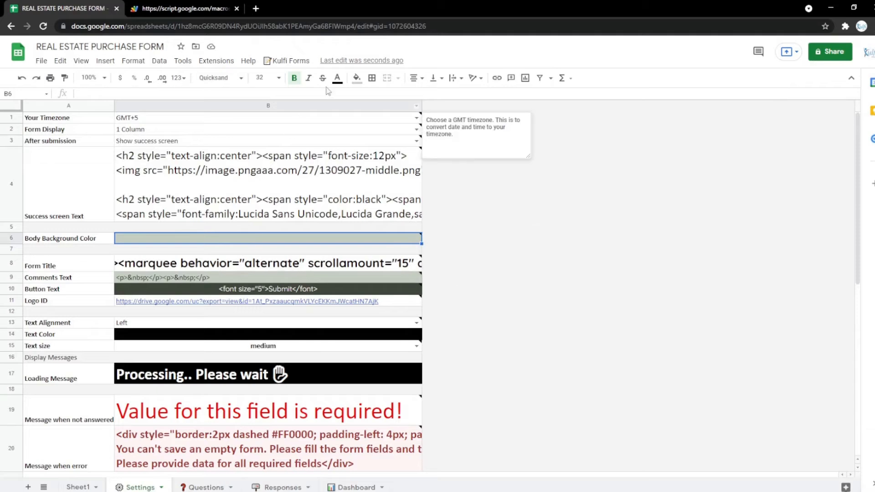
click(356, 79)
click(460, 186)
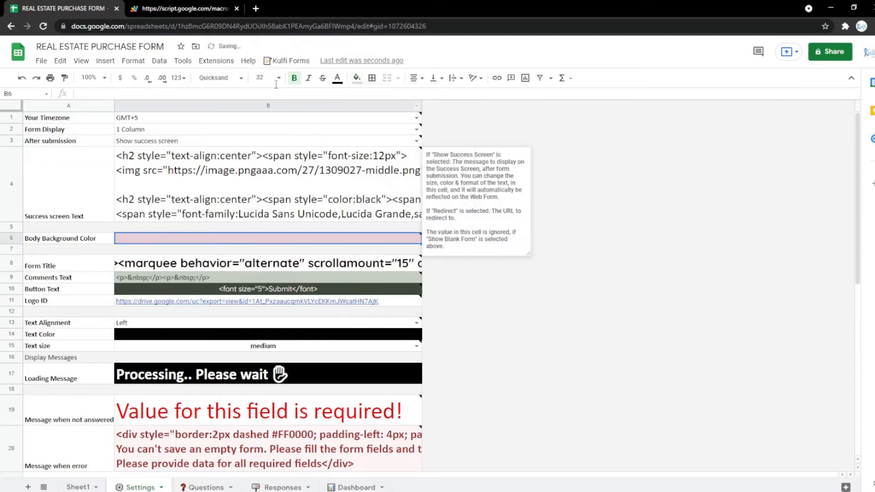
click(196, 7)
key(F5)
scroll(239, 205, down, 20)
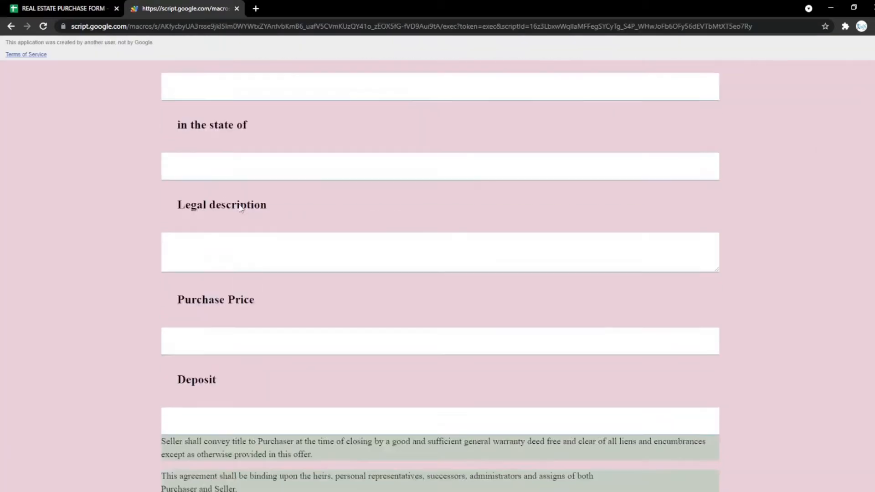
scroll(243, 202, up, 20)
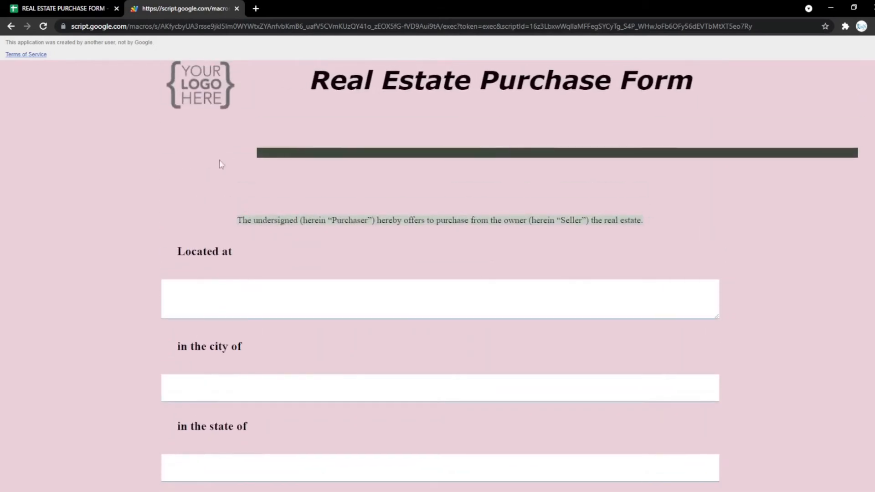
- Set the Button Text cell's fill color in the Settings sheet to magenta, and check the Submit button in the reloaded web form
click(76, 6)
click(241, 289)
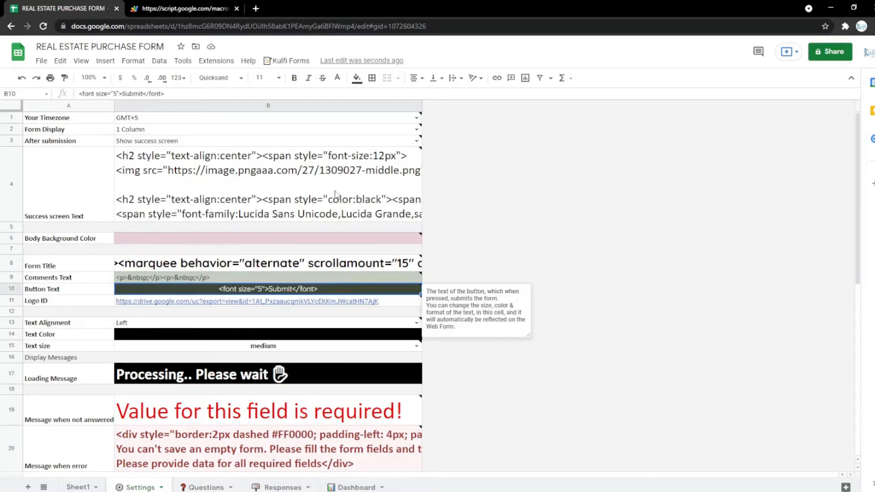
click(357, 78)
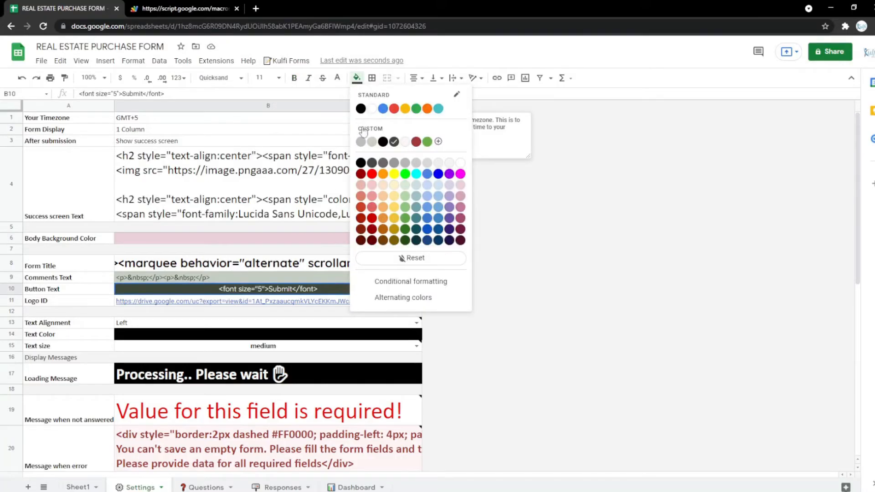
click(459, 175)
click(187, 8)
key(F5)
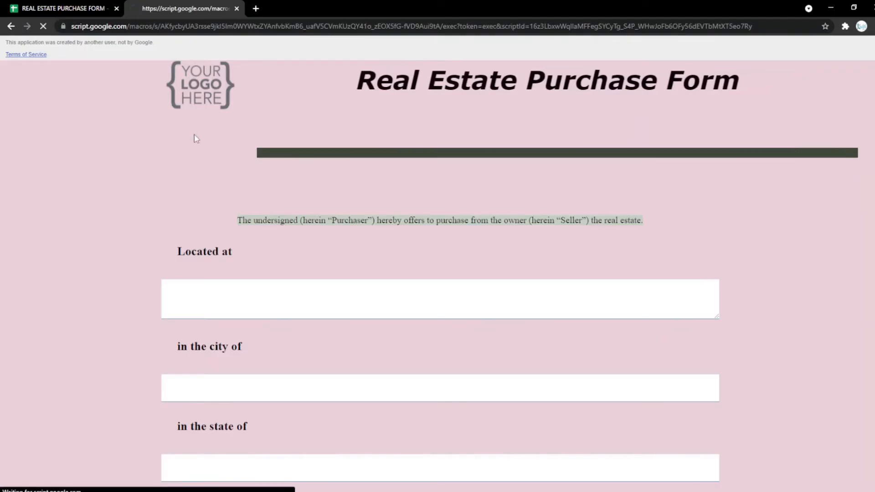
scroll(196, 139, down, 20)
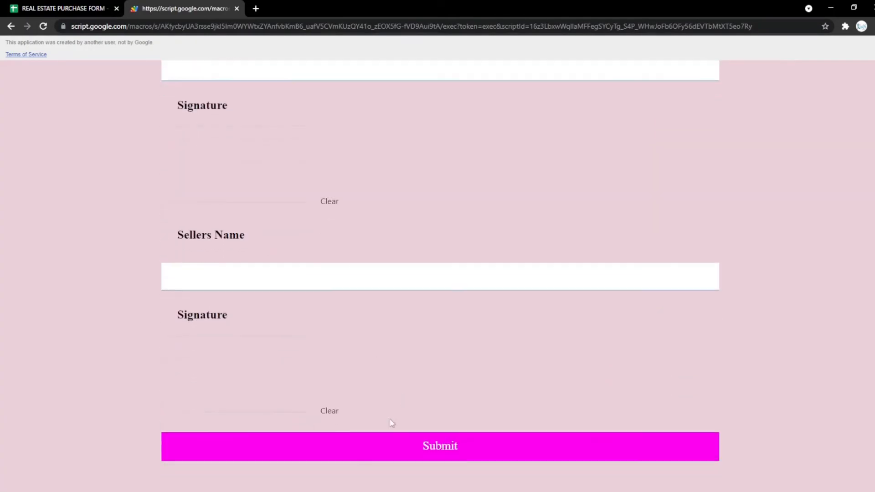
- Replace the Logo ID link with the address of the bookmarked "YOUR LOGO HERE contact us" image, and check the logo in the reloaded web form
click(67, 6)
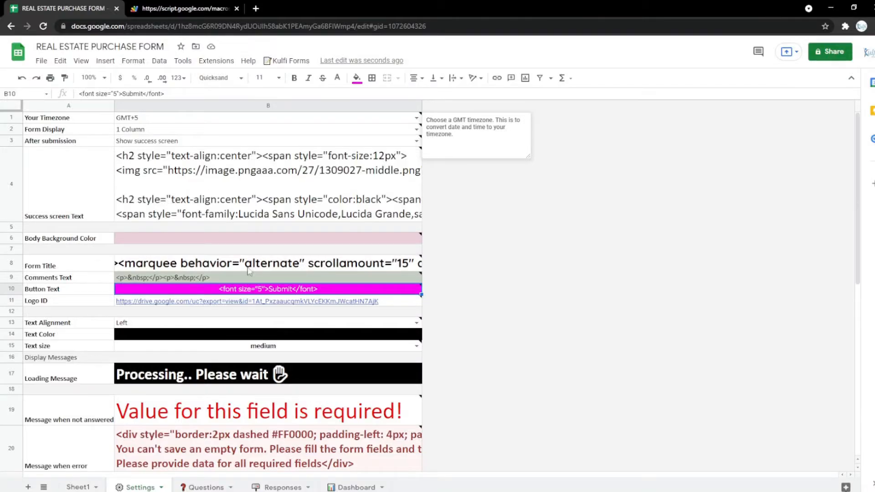
click(256, 9)
click(80, 45)
click(93, 26)
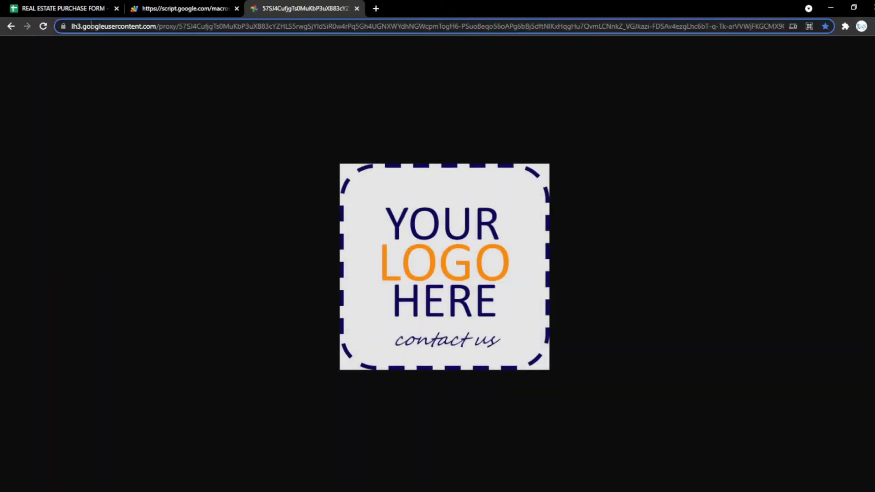
click(78, 8)
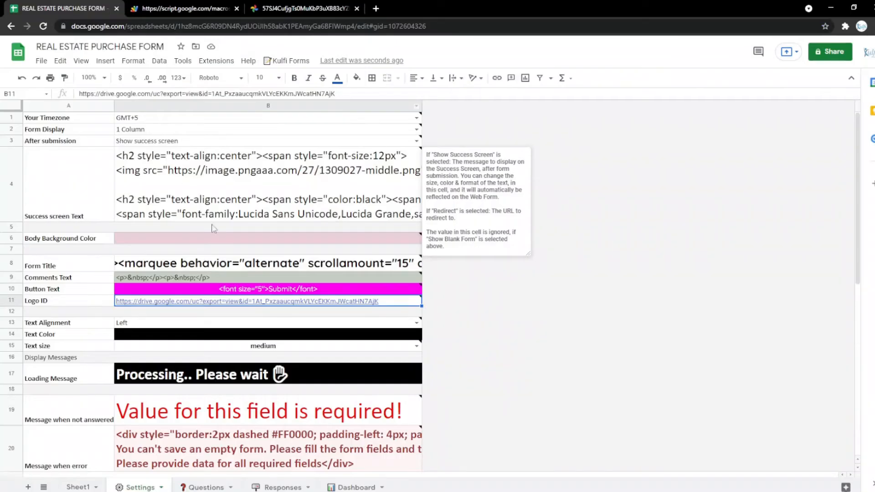
click(236, 302)
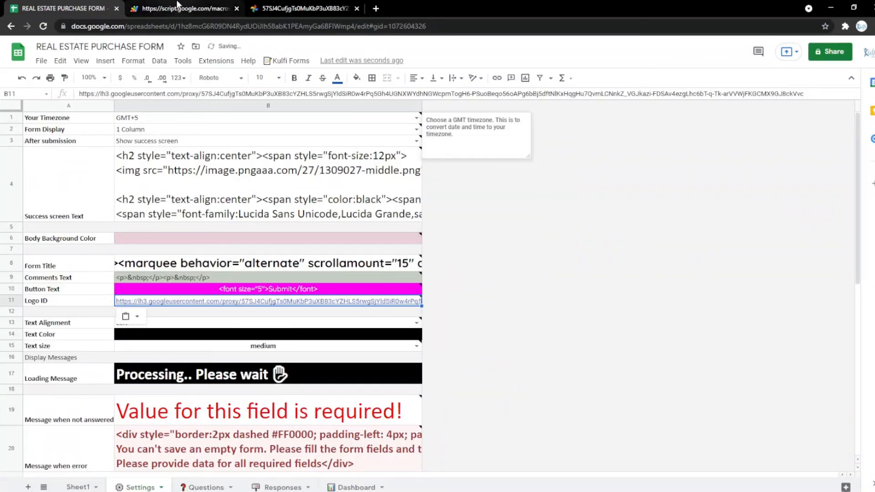
click(179, 8)
key(F5)
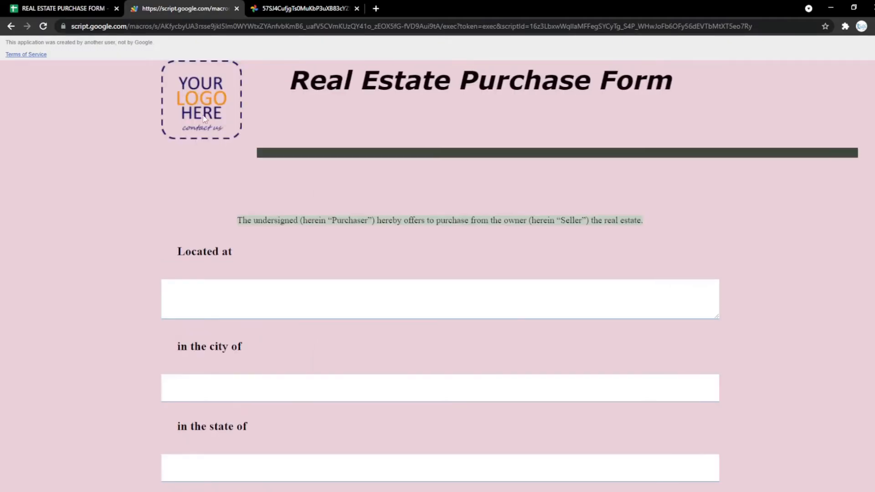
- Set the Text Color cell's fill in the Settings sheet to magenta, and check the question text throughout the reloaded web form
click(68, 6)
click(257, 335)
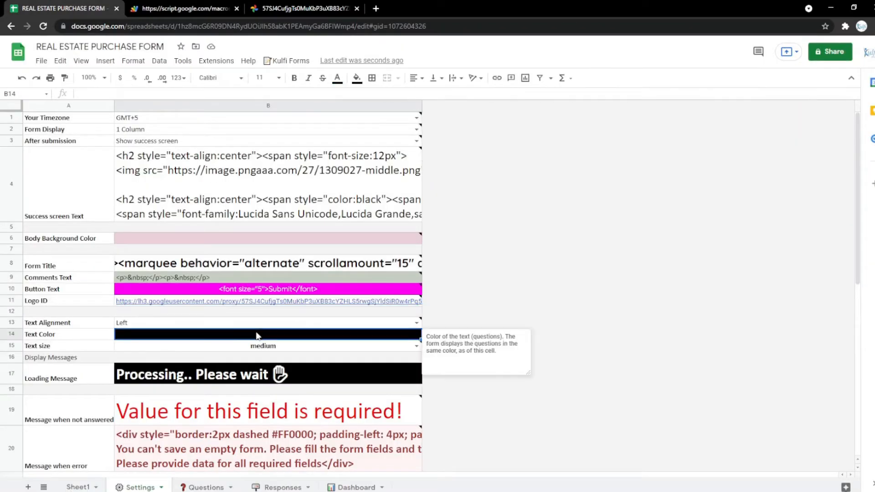
click(357, 78)
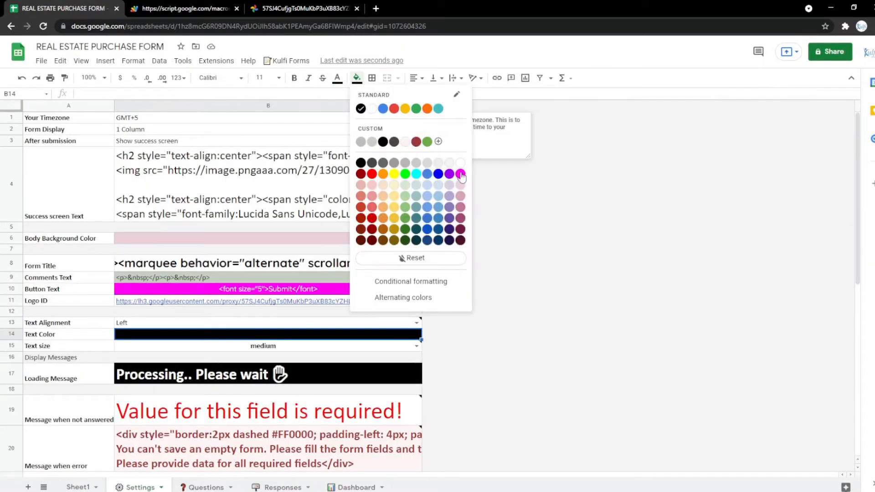
click(460, 174)
click(184, 8)
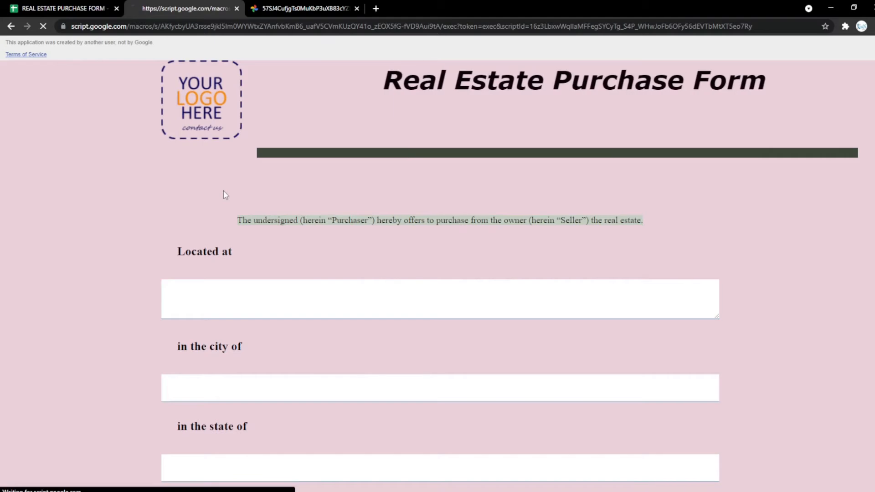
scroll(225, 195, down, 20)
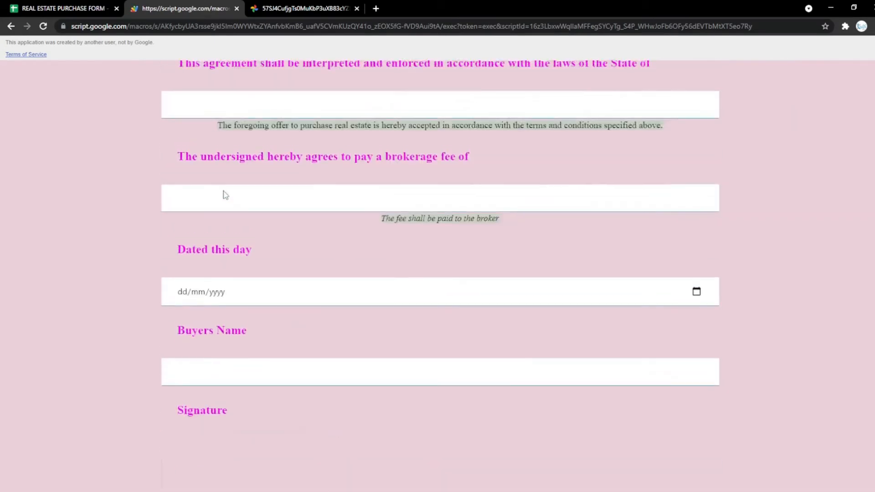
scroll(226, 195, up, 20)
- Change the Loading Message wording in the Settings sheet to "Processing.. Please wait a minutes" before the hand emoji, and check the web form
click(64, 8)
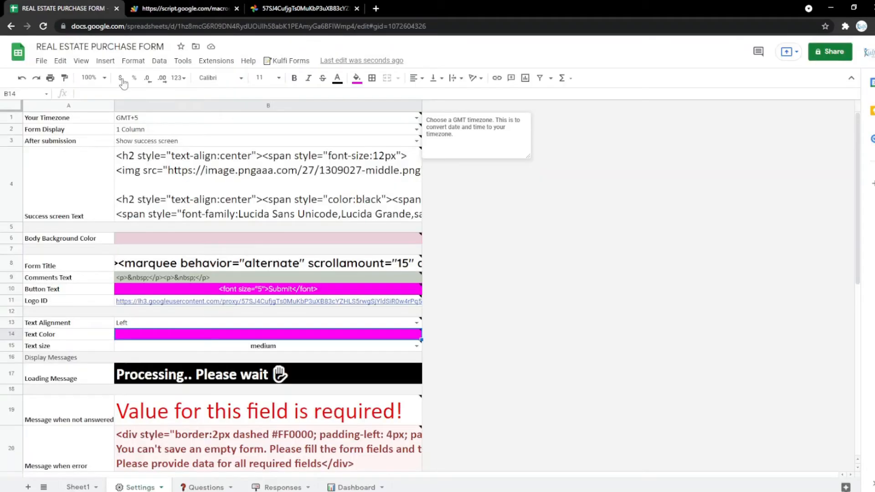
double_click(262, 379)
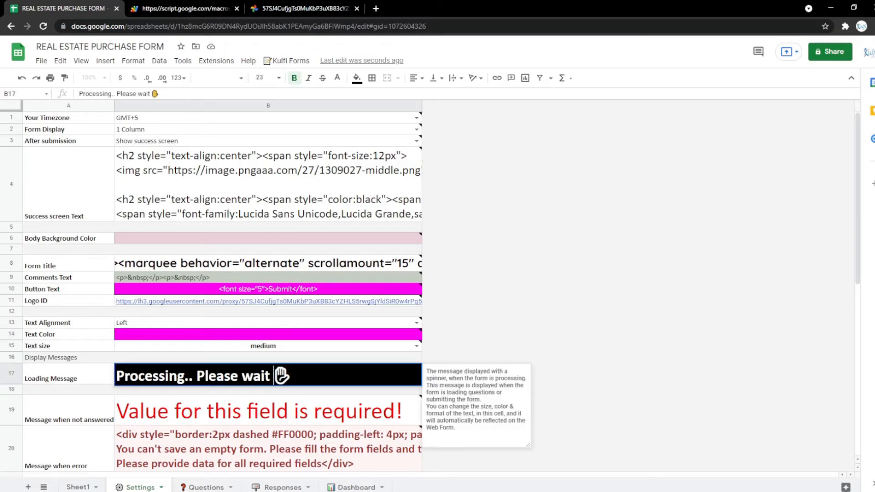
text(tes)
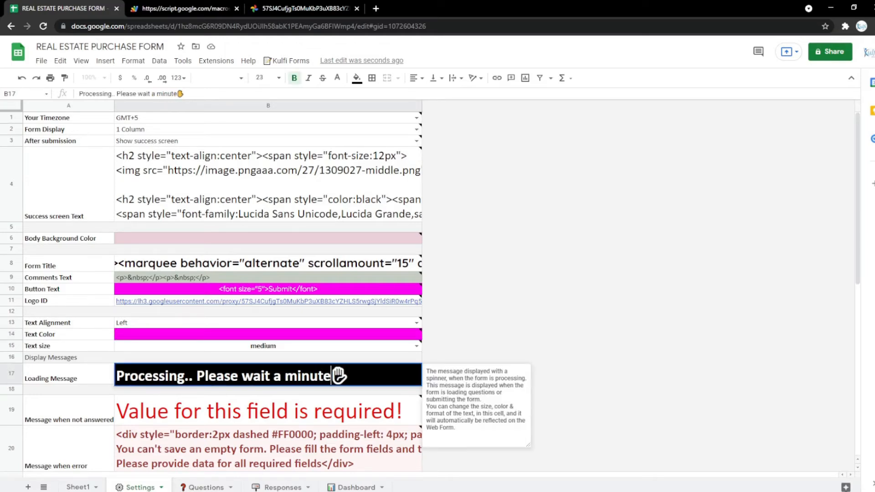
key(Return)
click(198, 8)
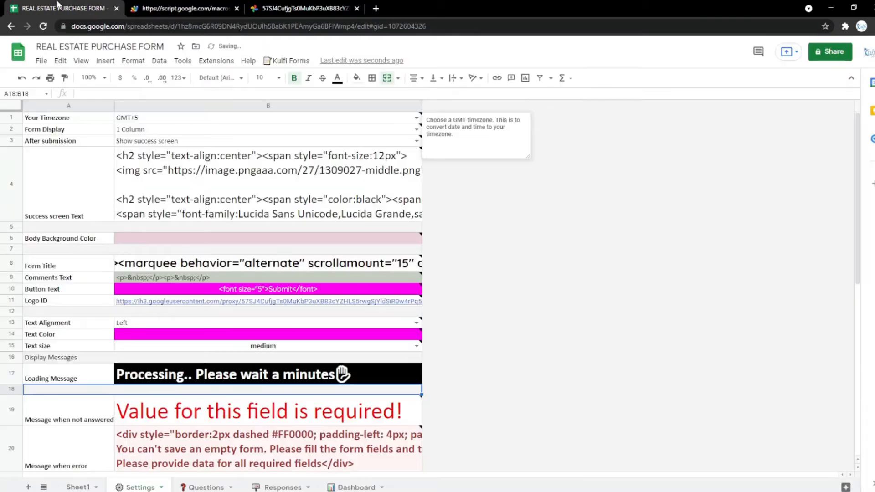
- Open the Form Title cell for editing, and enter "REAL ESTATE PURCHASE FORM" in the bookmarked online HTML editor
click(63, 8)
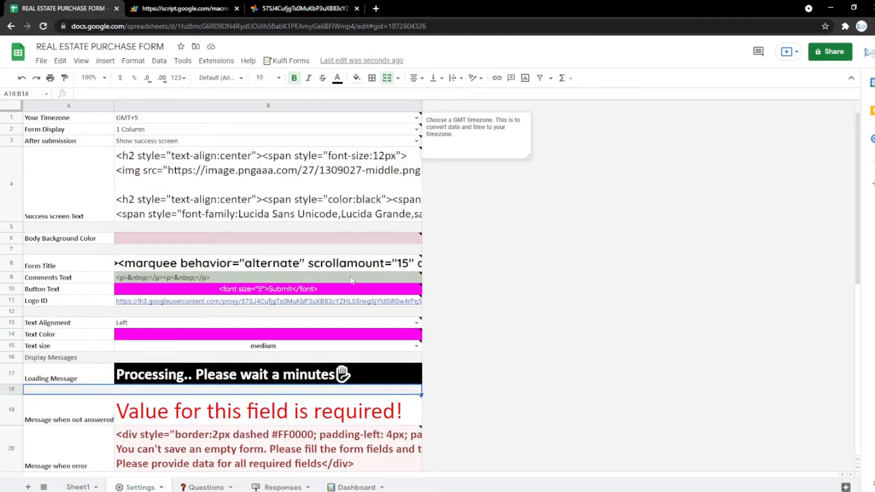
double_click(264, 269)
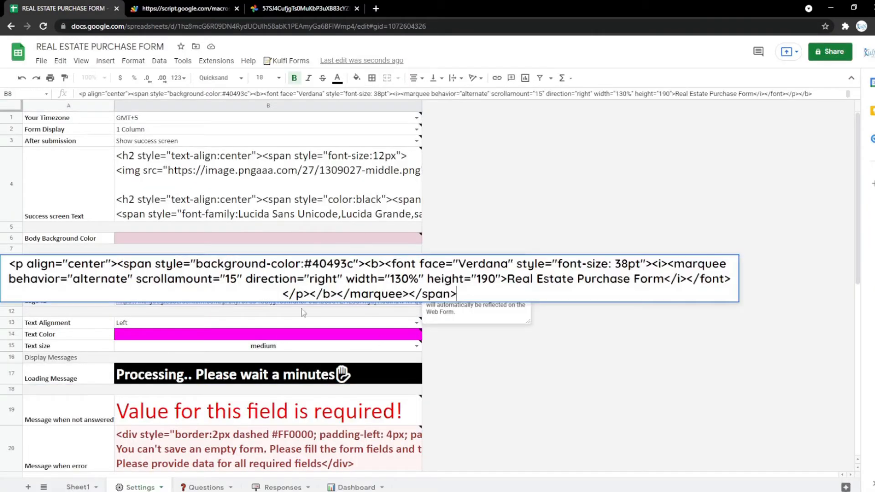
click(375, 9)
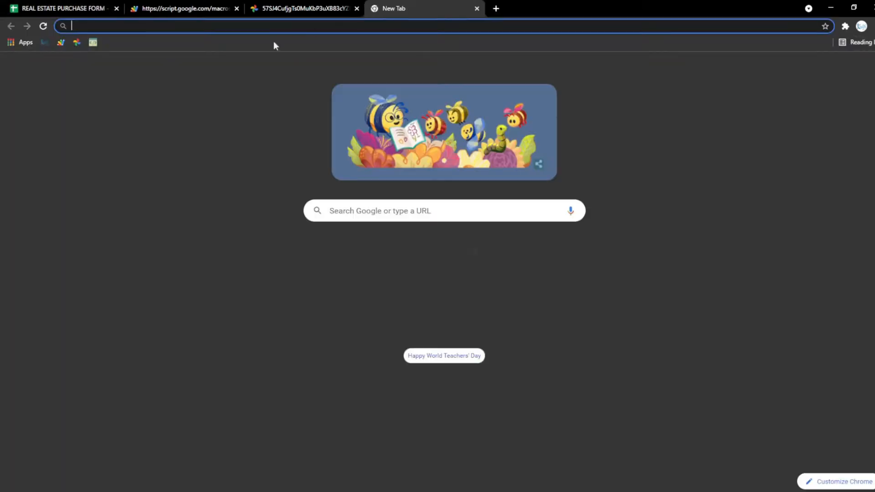
click(93, 42)
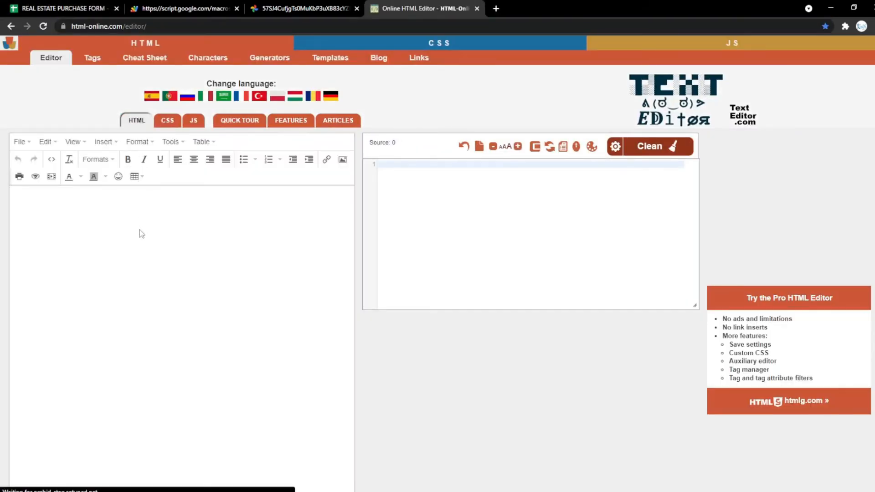
text(R)
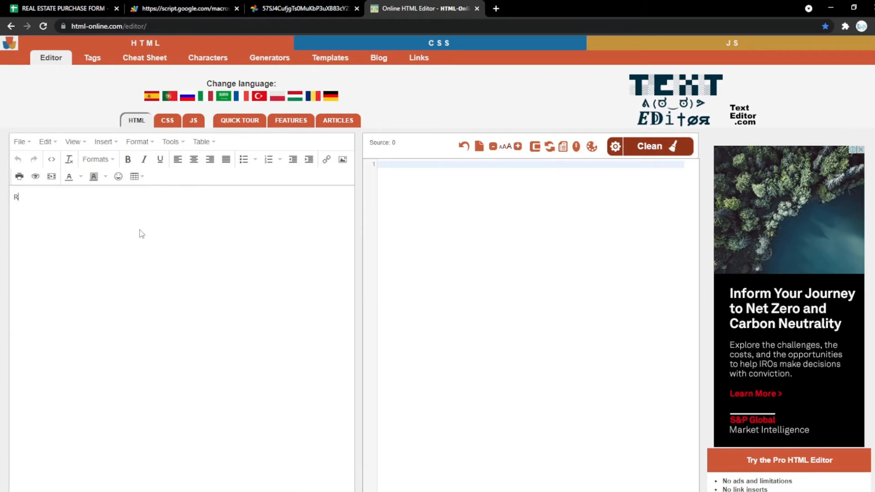
text(EAL EST)
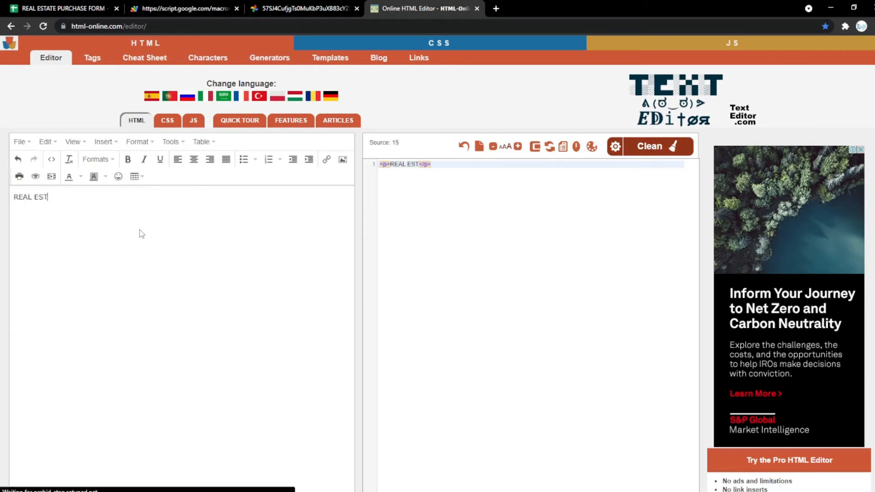
text(ATE PUR)
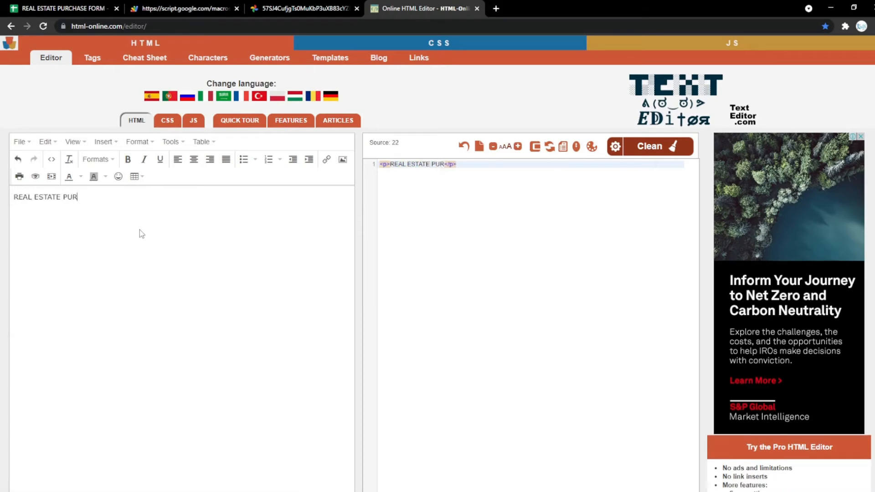
text(CHASE FORM)
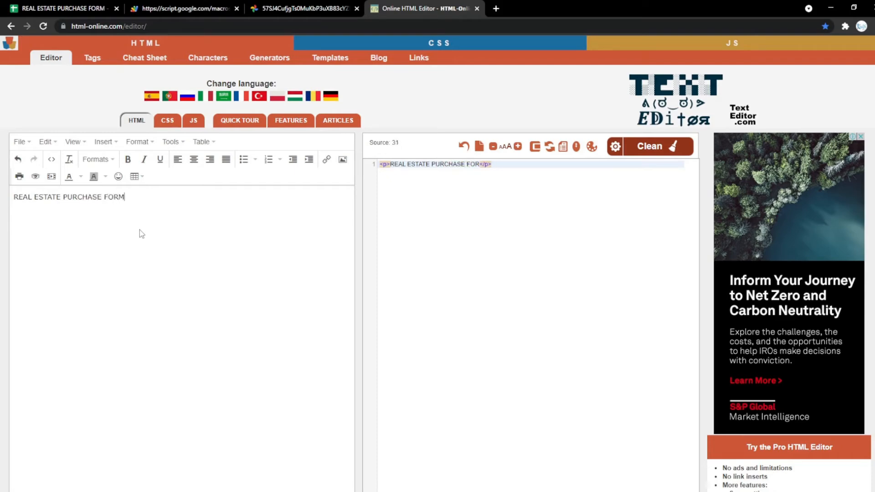
- Format the whole title in the HTML editor as centered, bold, italic, underlined Heading 1 text in magenta
key(ctrl+a)
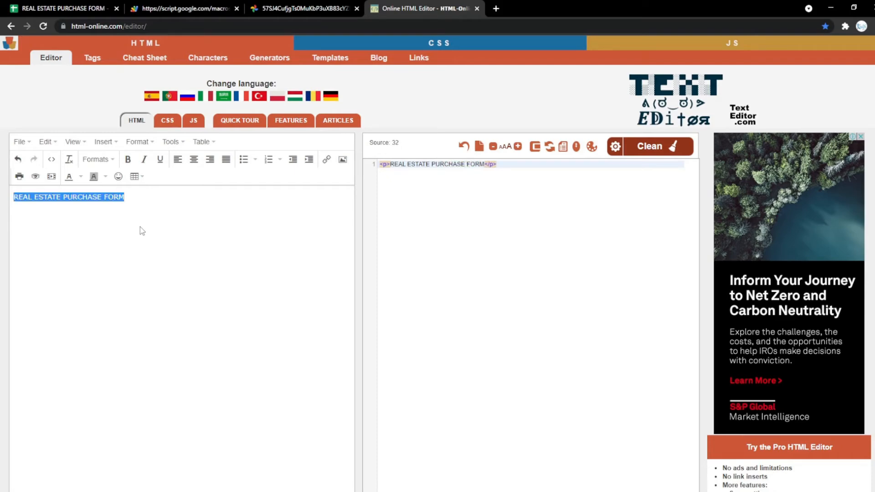
click(194, 160)
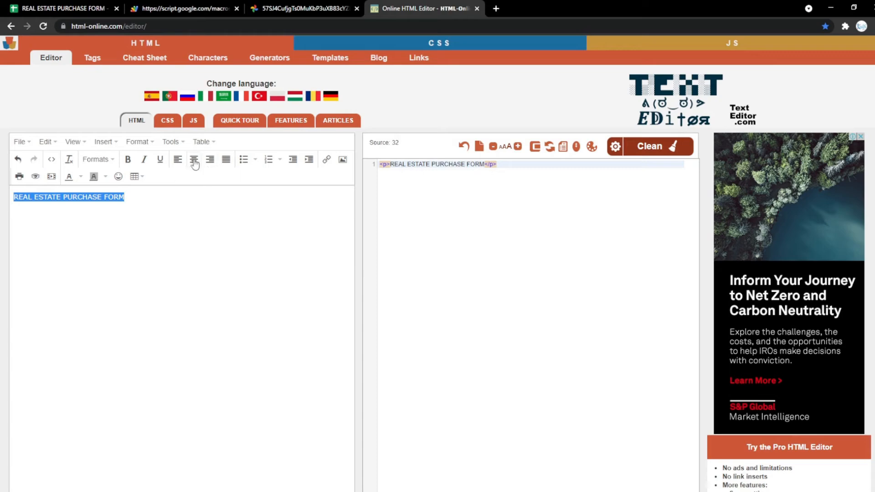
click(128, 160)
click(144, 160)
click(160, 160)
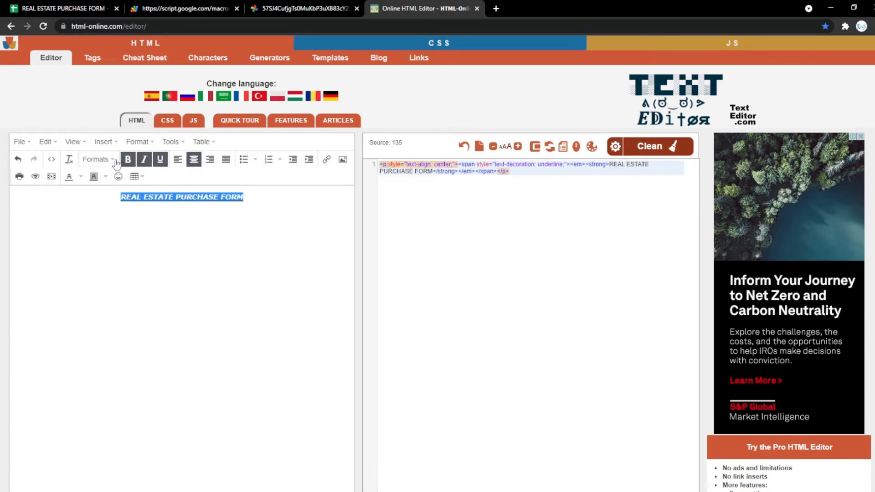
click(116, 160)
click(107, 186)
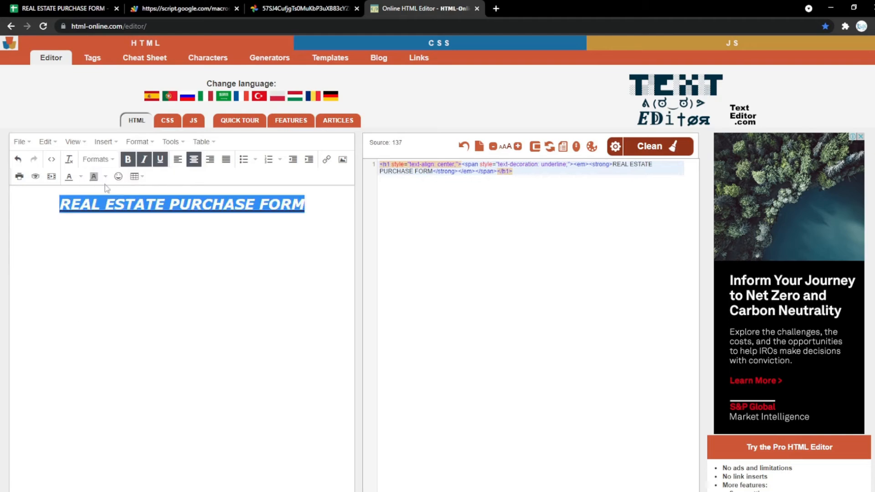
click(80, 176)
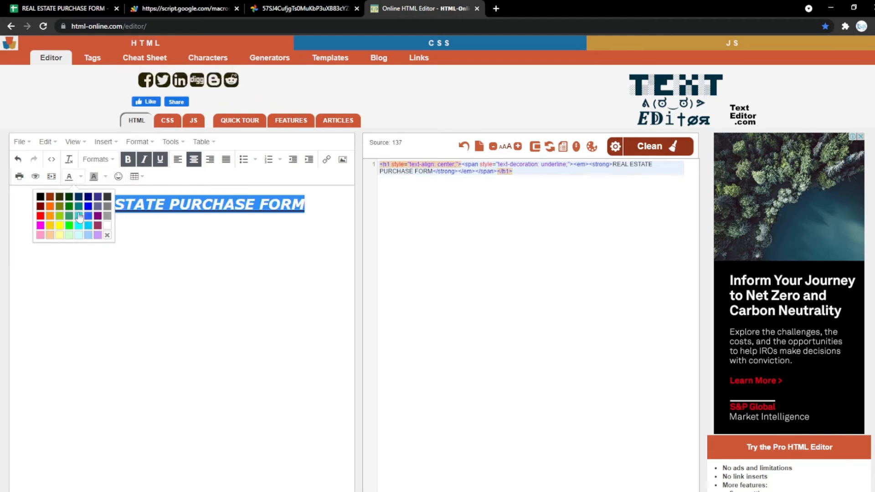
click(40, 226)
click(144, 204)
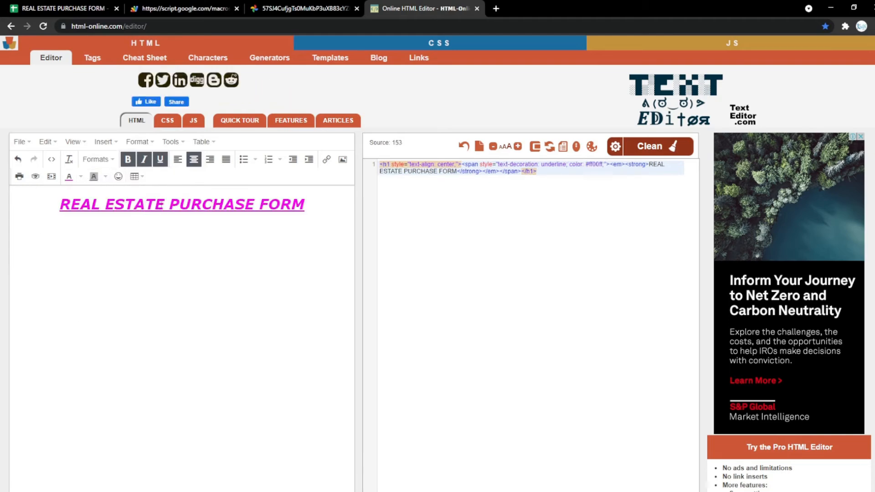
- Replace the Form Title code in the Settings sheet with the HTML source copied from the editor, and check the title in the web form
drag(551, 173, 395, 157)
key(ctrl+c)
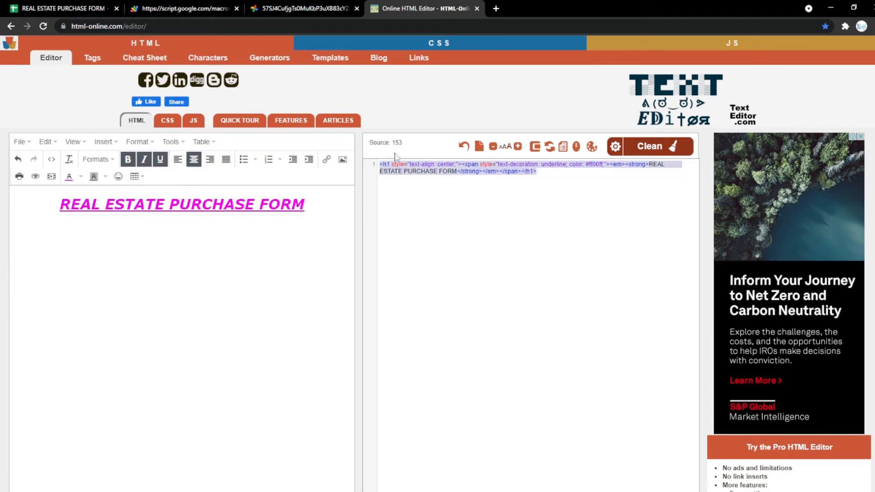
click(63, 8)
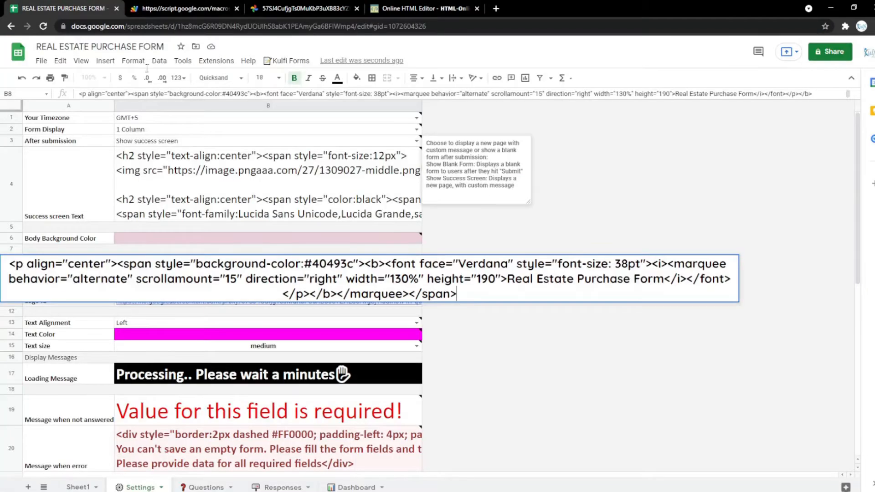
key(ctrl+a)
key(ctrl+v)
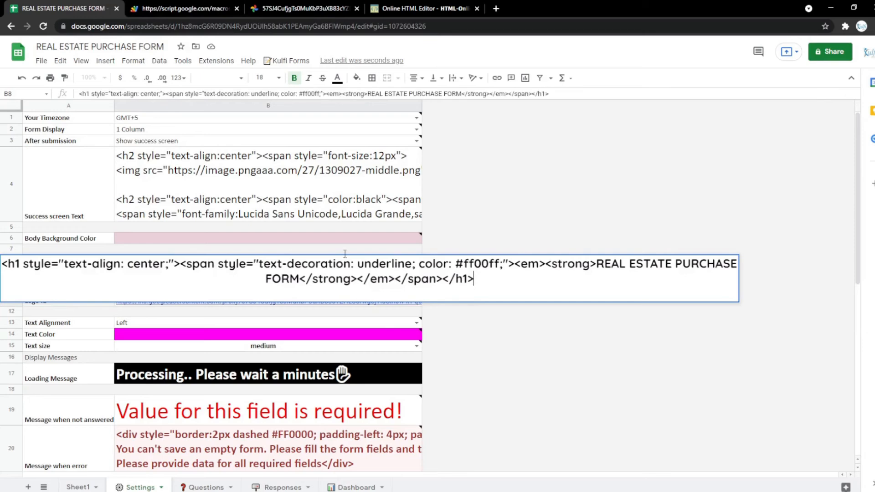
key(Return)
click(185, 8)
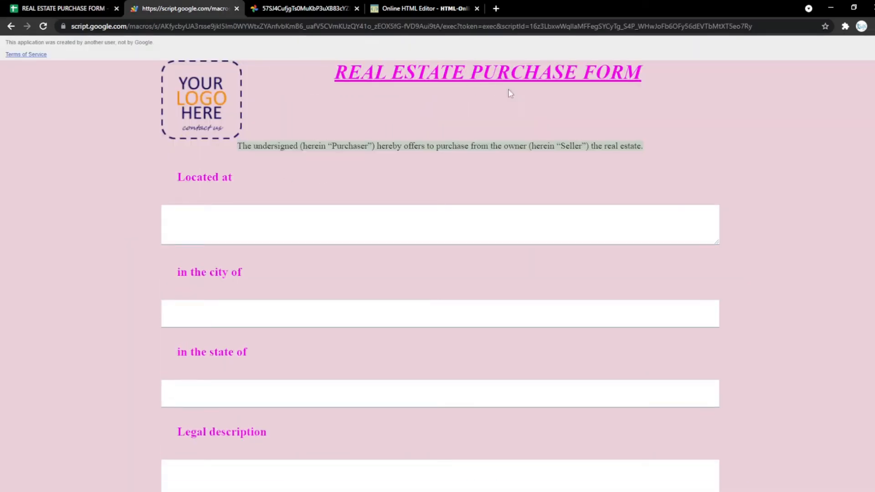
- Check the Responses sheet of the spreadsheet before submitting a test entry, and return to the web form
click(64, 9)
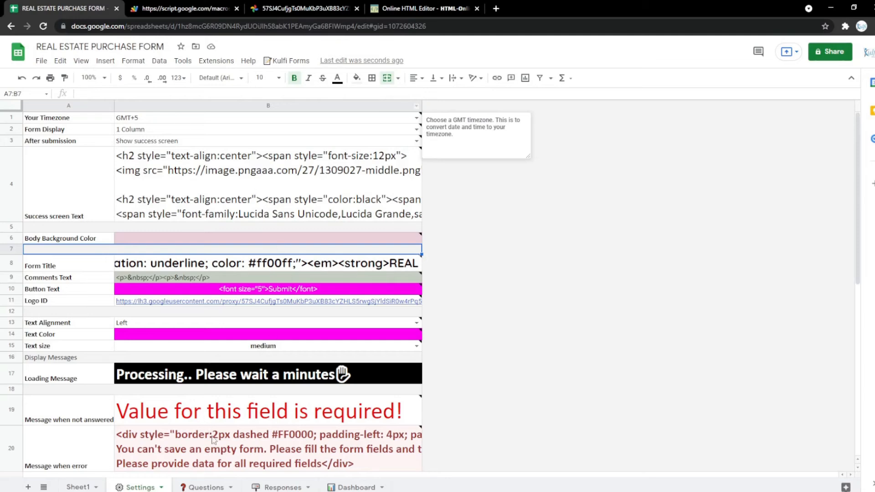
click(281, 487)
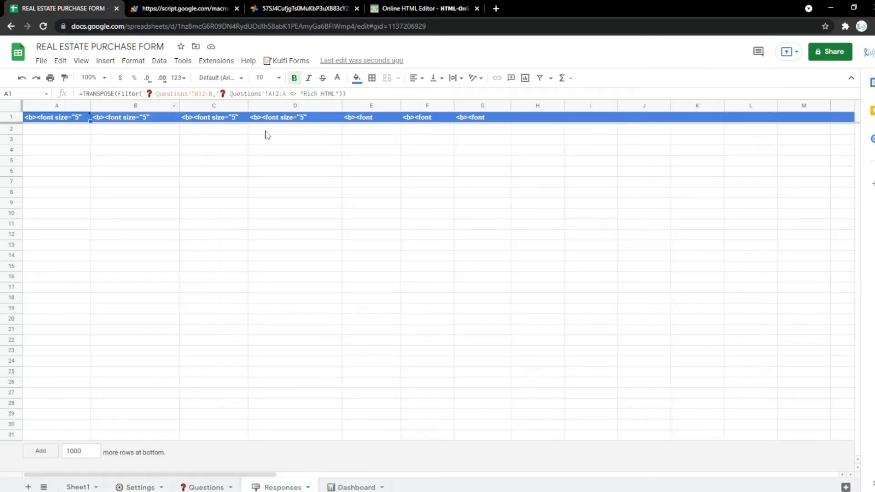
click(174, 5)
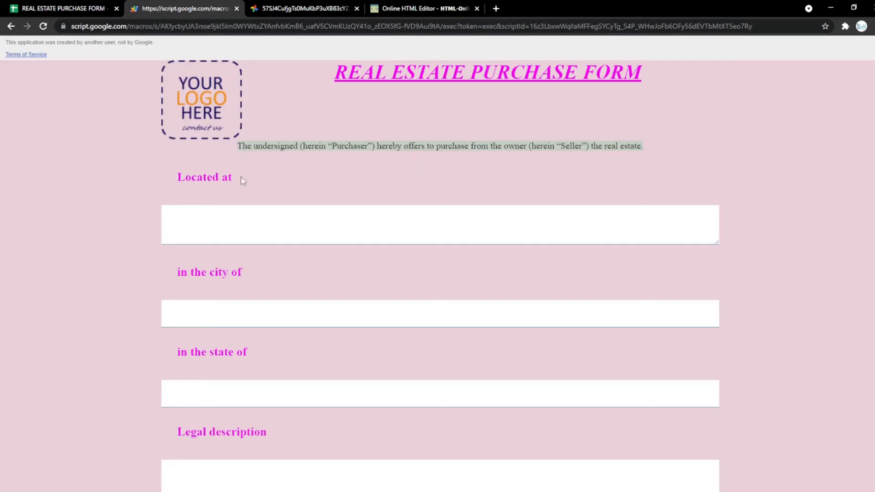
- Fill in location Indonesia, city Jakarta, state Jakarta, legal description Indonesia, purchase price 10000 and deposit 5000 in the web form
click(235, 220)
text(Indonesia)
click(248, 314)
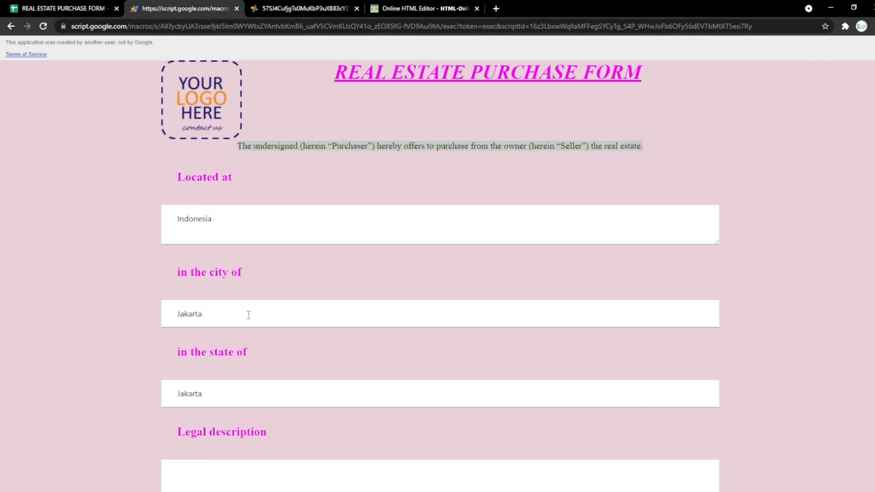
text(onesia)
scroll(249, 315, down, 4)
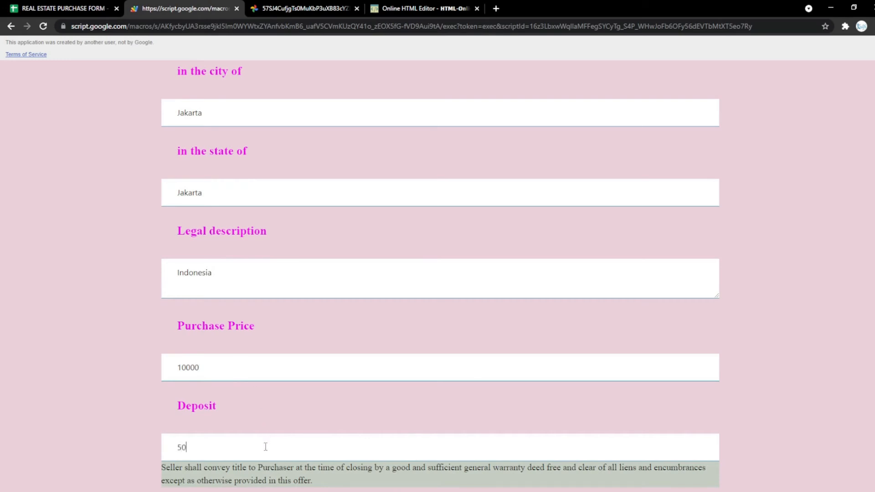
- Set the property possession date to 01/11/2021 and answer the governing State laws question with "yes"
scroll(265, 448, down, 6)
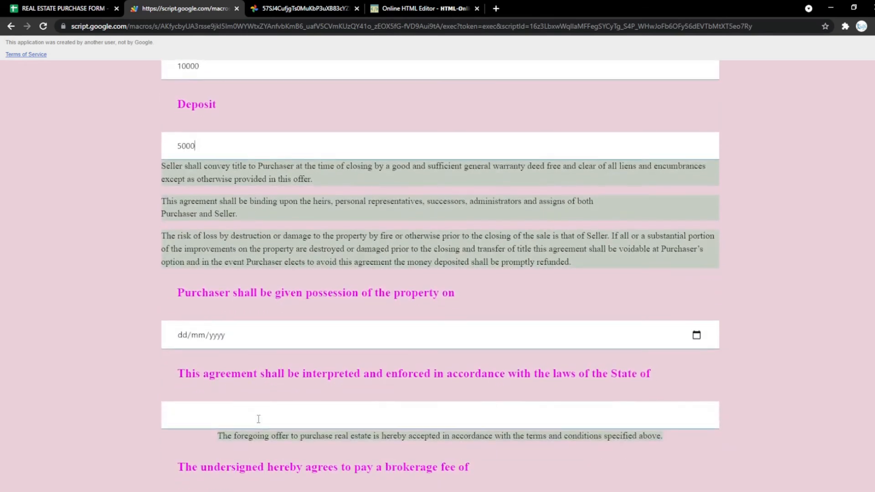
click(246, 334)
click(696, 335)
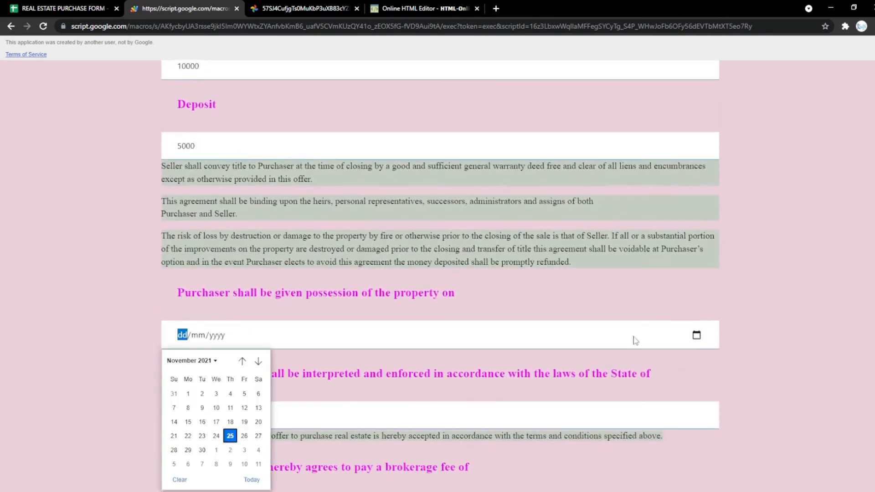
click(188, 393)
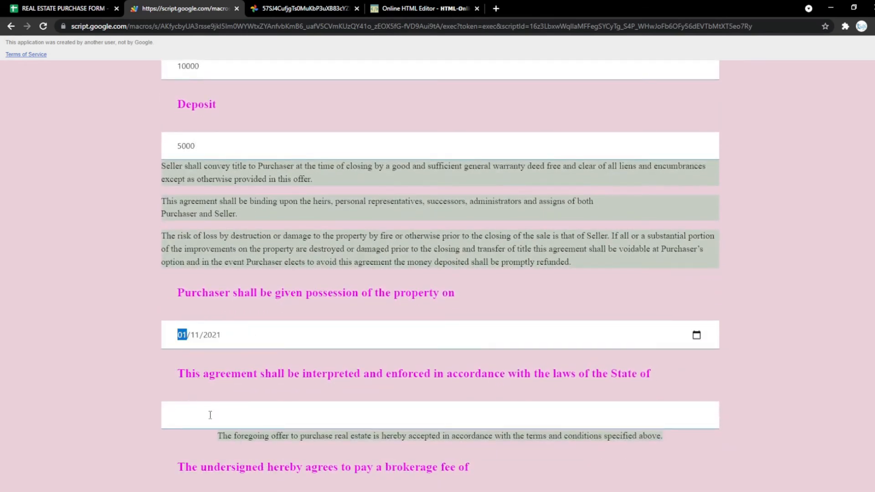
click(210, 416)
- Enter a brokerage fee of 50000 and set the "Dated this day" field to 12/11/2021
scroll(210, 416, down, 4)
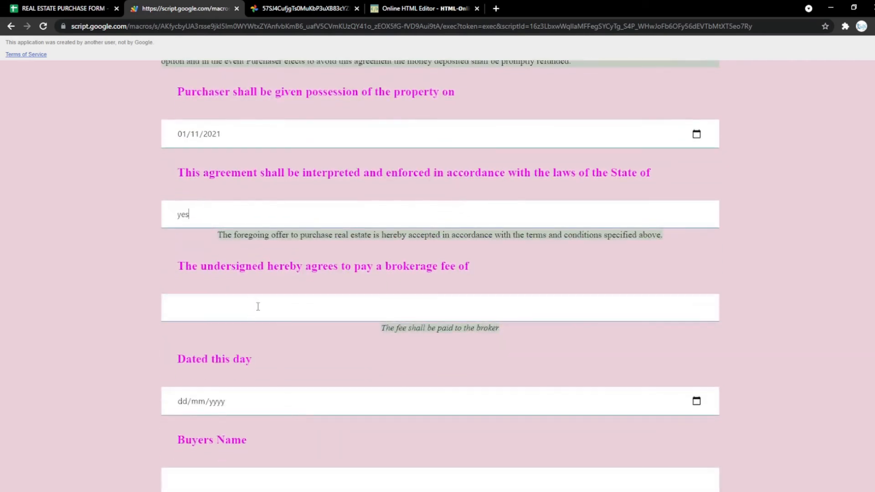
text(50000)
click(696, 401)
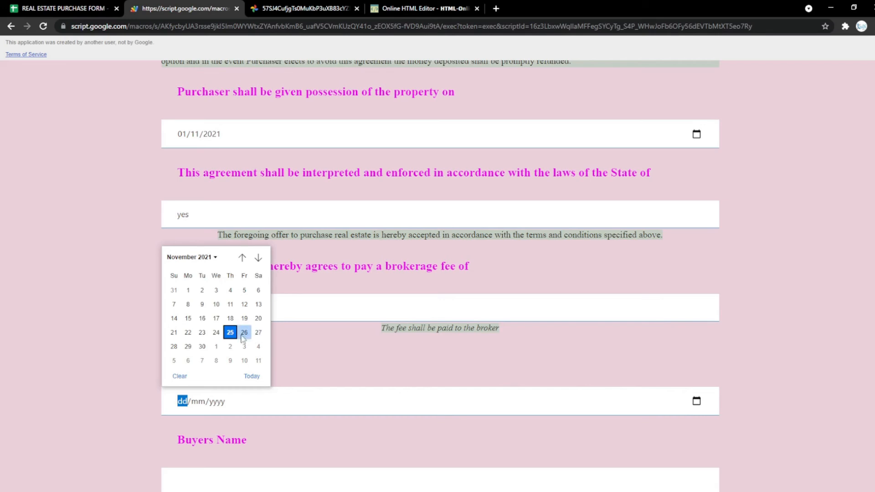
click(244, 304)
- Enter the buyer's name, draw the buyer's signature, clear and redraw it, and enter the seller's name
scroll(230, 367, down, 3)
click(234, 325)
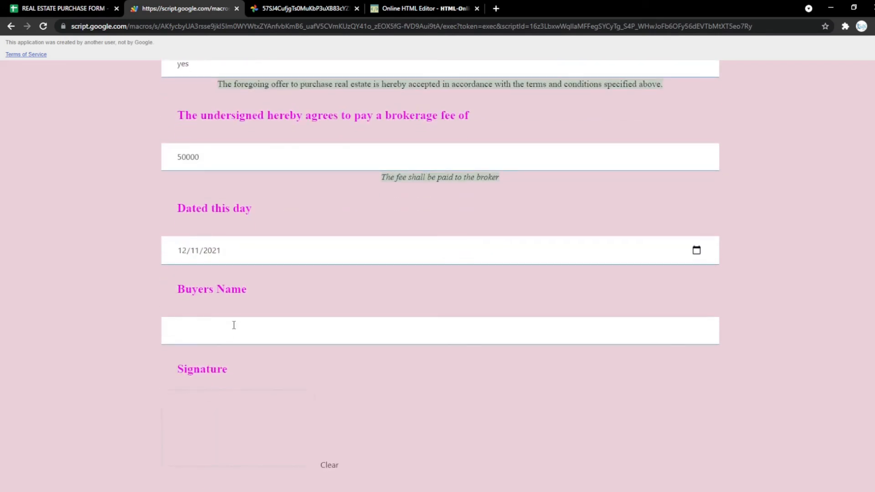
text(Maya)
scroll(234, 325, down, 5)
mouse_move(207, 248)
mouse_down()
mouse_move(229, 232)
mouse_move(309, 233)
mouse_up()
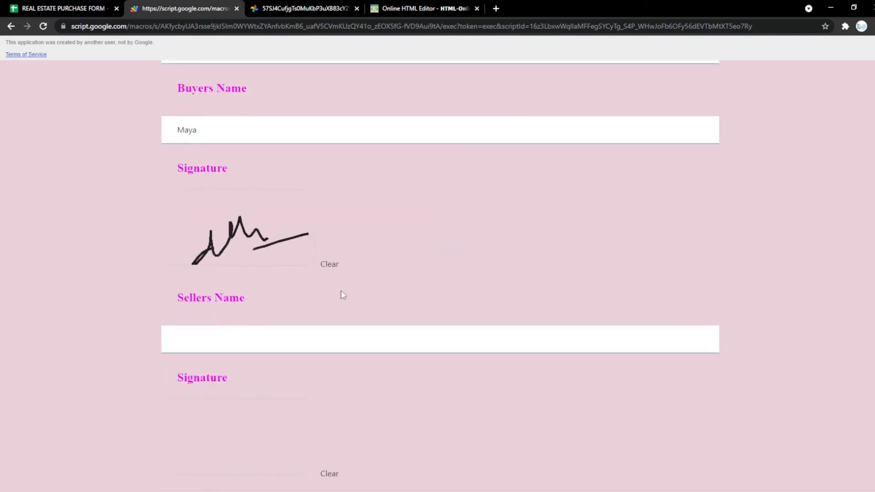
click(333, 267)
mouse_move(227, 219)
mouse_down()
mouse_move(218, 217)
mouse_move(269, 233)
mouse_up()
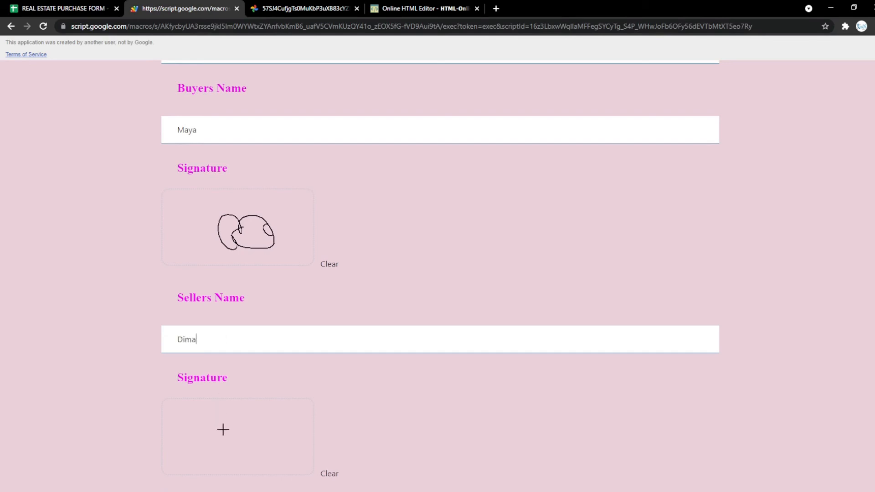
- Submit the completed form, check the new entry in the Responses sheet, and return to the web form's success screen
scroll(227, 432, down, 2)
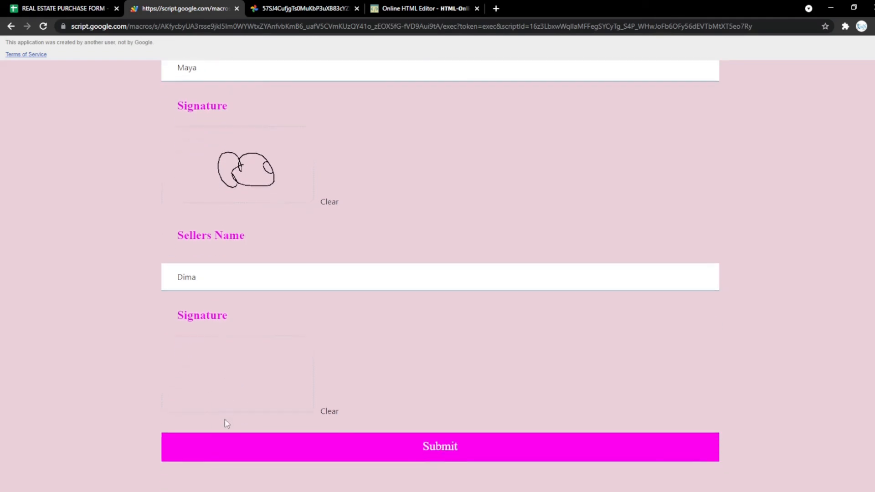
click(320, 445)
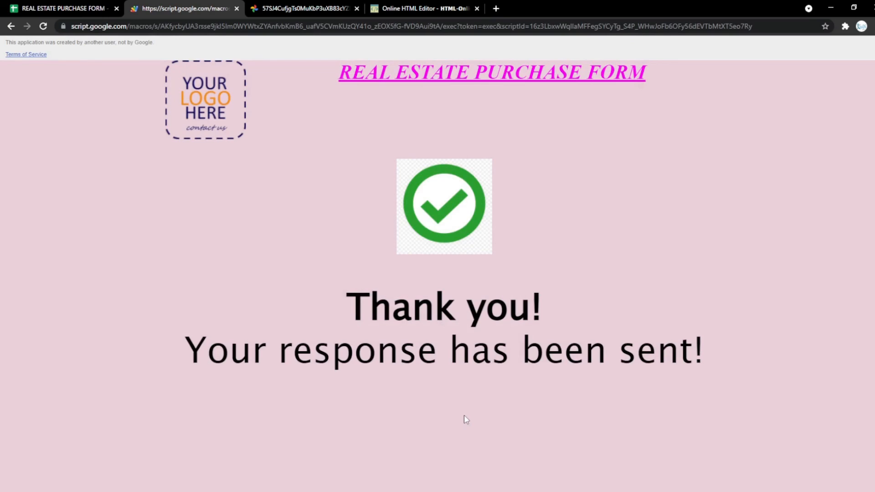
click(98, 8)
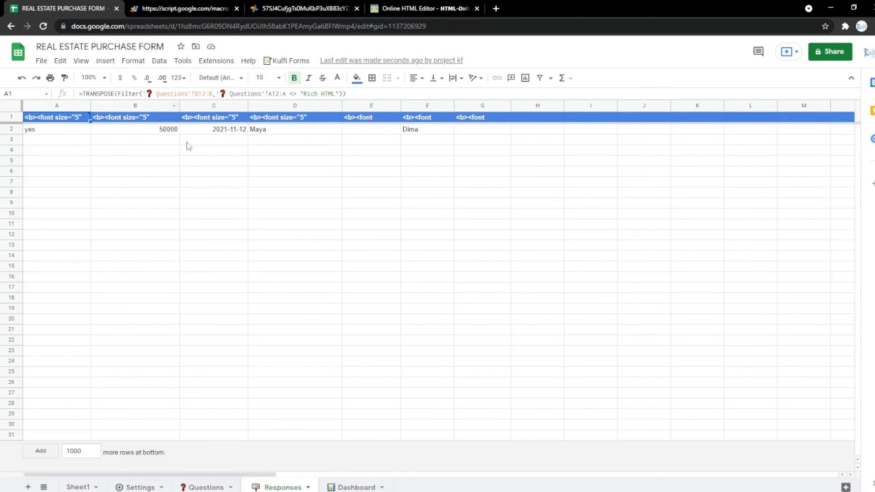
click(192, 8)
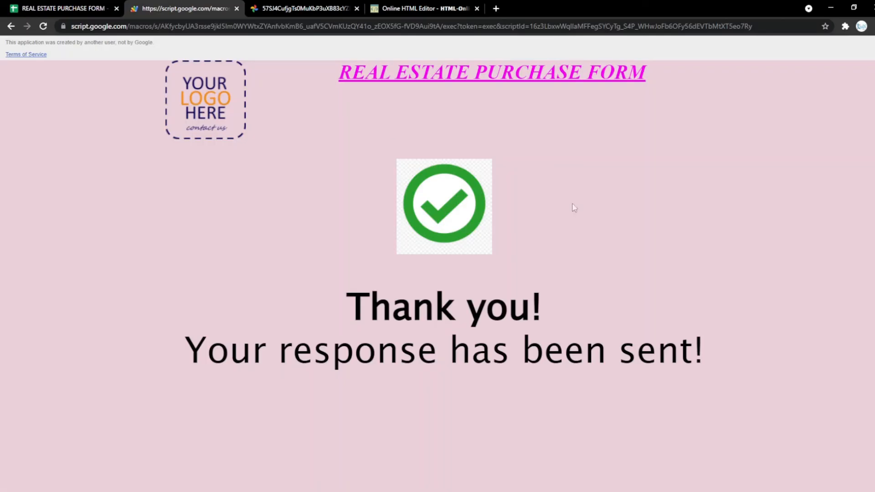